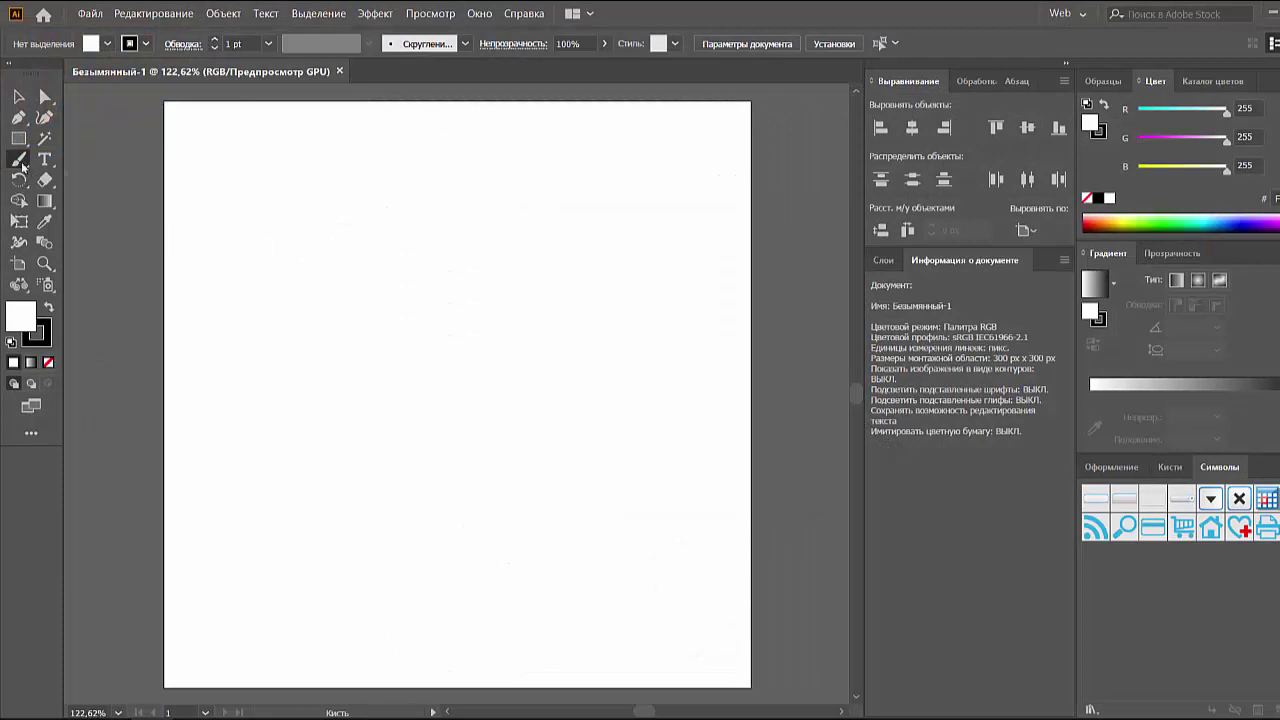
Step: Draw both arms, the raised right and the outstretched left, plus the body line to the waist
{"action": "mouse_move", "coordinate": [489, 296]}
{"action": "left_mouse_down"}
{"action": "mouse_move", "coordinate": [596, 214]}
{"action": "mouse_move", "coordinate": [533, 321]}
{"action": "left_mouse_up"}
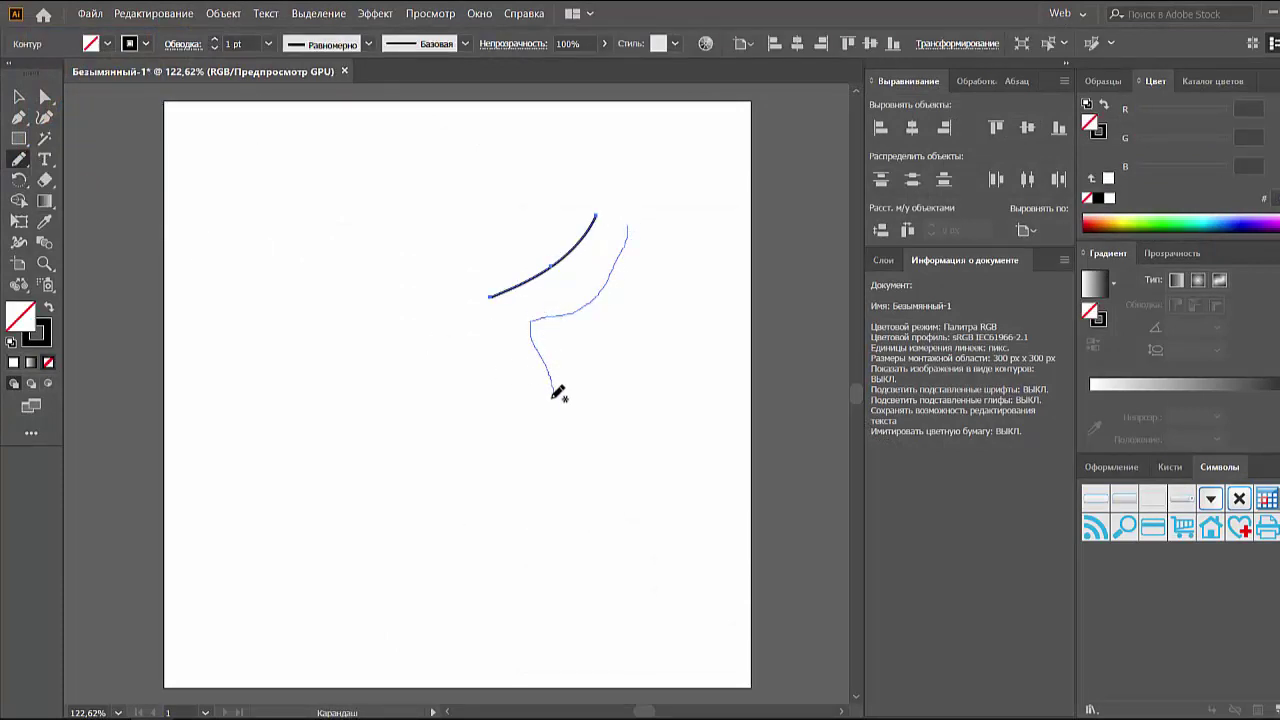
{"action": "left_click_drag", "start_coordinate": [544, 405], "coordinate": [538, 408]}
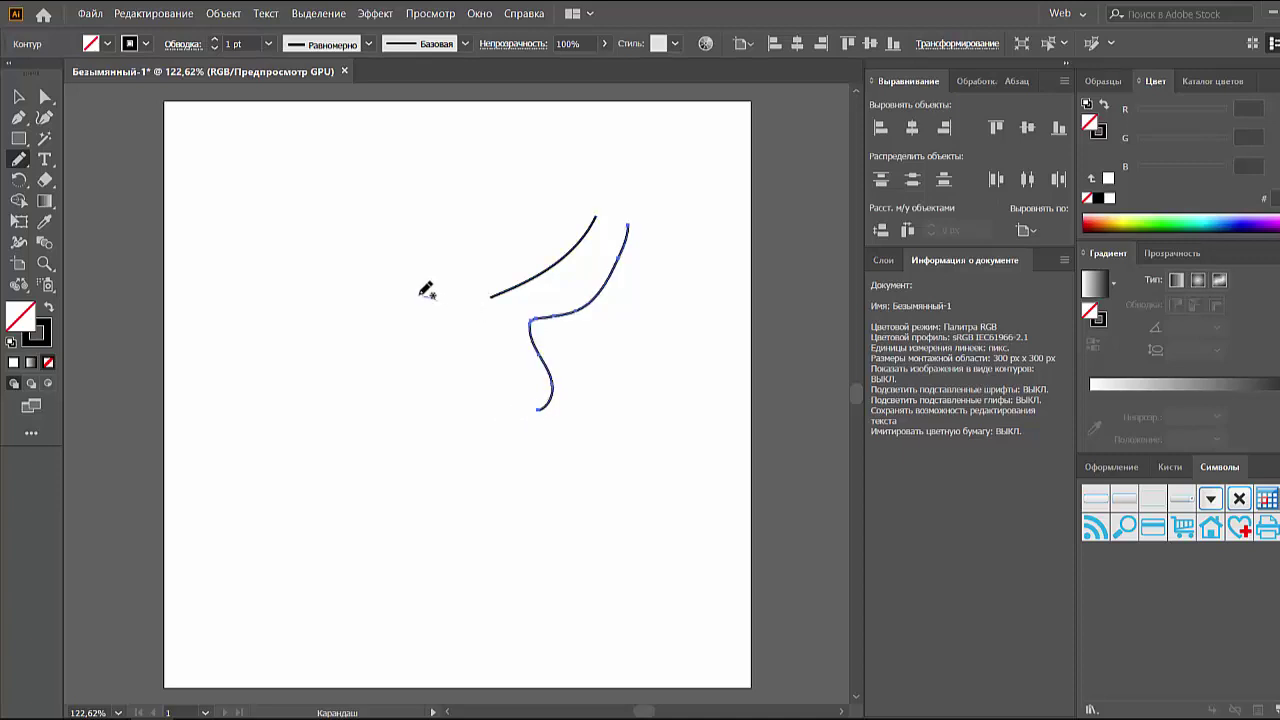
{"action": "mouse_move", "coordinate": [424, 288]}
{"action": "left_mouse_down"}
{"action": "mouse_move", "coordinate": [322, 244]}
{"action": "mouse_move", "coordinate": [326, 289]}
{"action": "mouse_move", "coordinate": [471, 309]}
{"action": "left_mouse_up"}
{"action": "key", "text": "ctrl+z"}
{"action": "key", "text": "ctrl+z"}
{"action": "left_click_drag", "start_coordinate": [272, 288], "coordinate": [430, 311]}
{"action": "left_click_drag", "start_coordinate": [275, 330], "coordinate": [410, 349]}
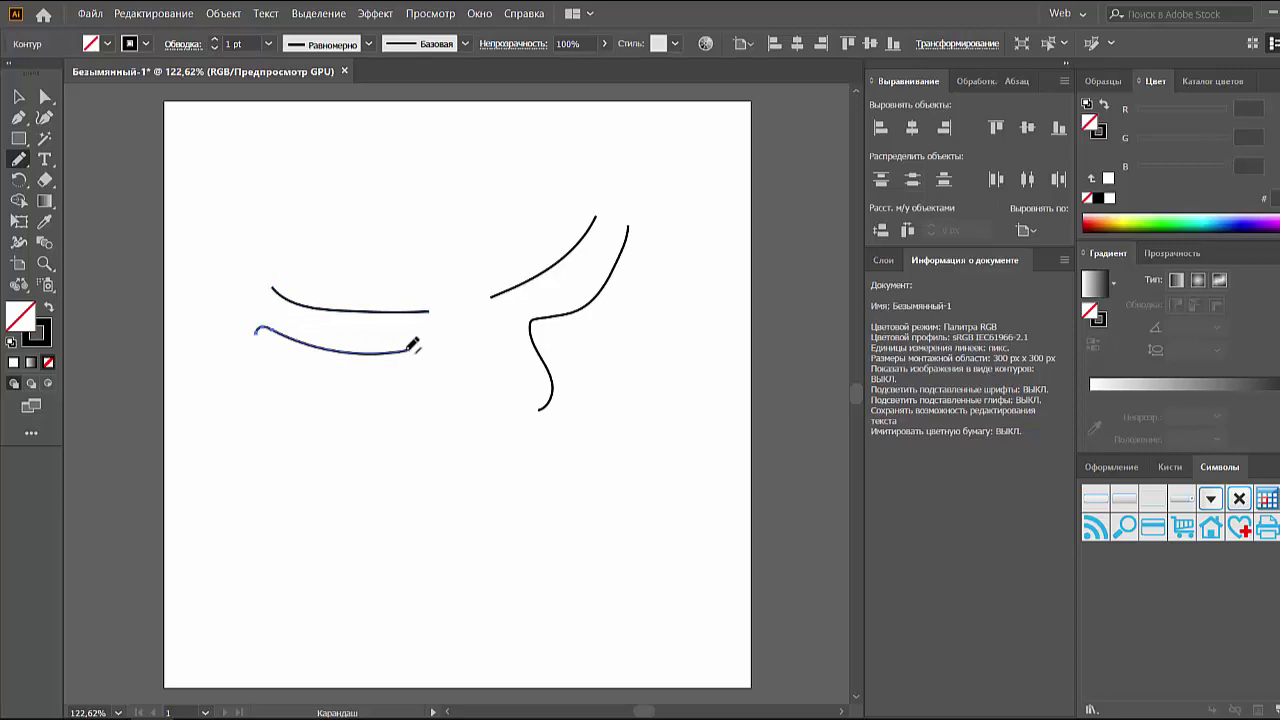
{"action": "left_click_drag", "start_coordinate": [408, 395], "coordinate": [414, 357]}
{"action": "left_click_drag", "start_coordinate": [414, 429], "coordinate": [456, 439]}
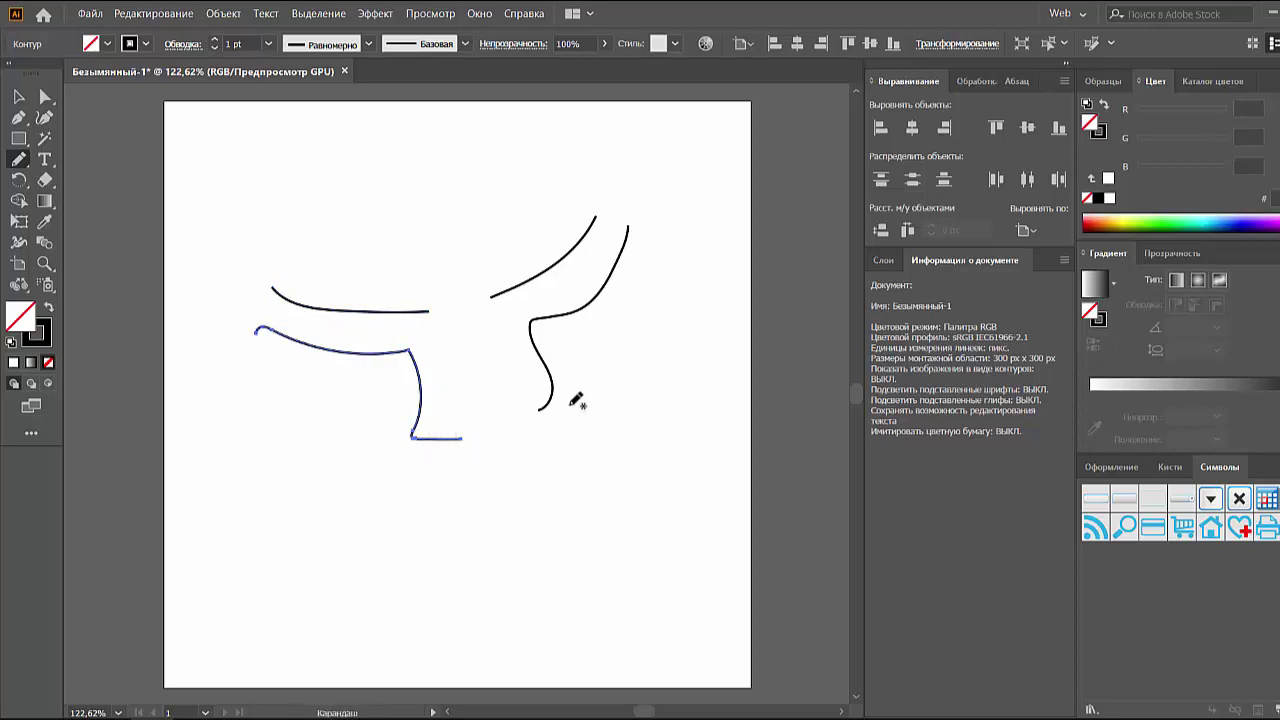
Step: Draw the skirt's flaring sides and swirling hem, and close the raised arm's tip
{"action": "left_click_drag", "start_coordinate": [550, 403], "coordinate": [706, 562]}
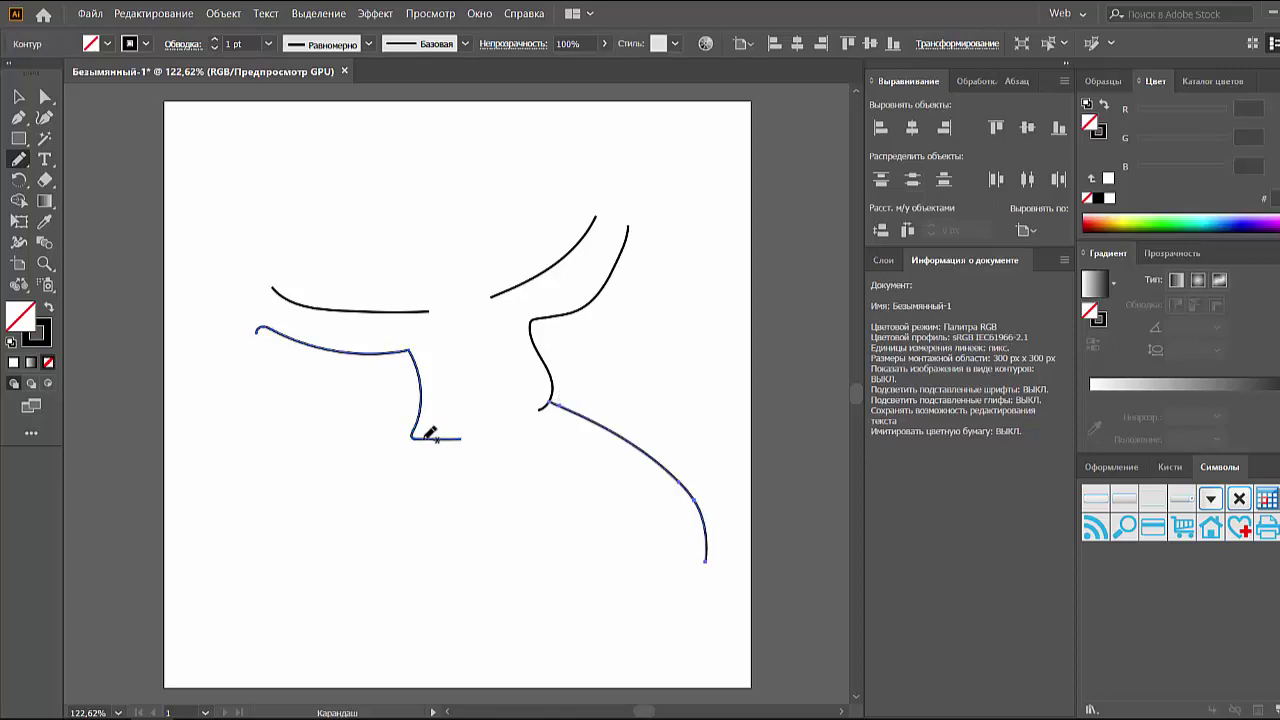
{"action": "left_click_drag", "start_coordinate": [416, 469], "coordinate": [268, 528]}
{"action": "key", "text": "ctrl+z"}
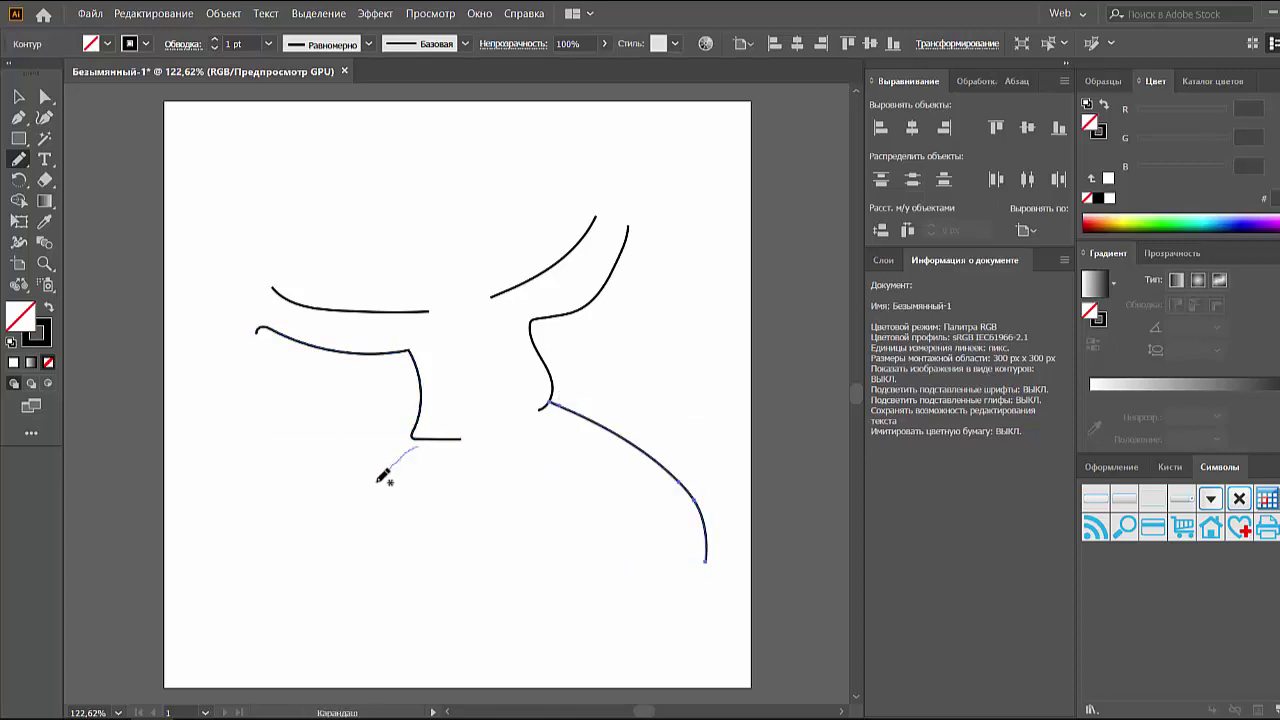
{"action": "left_click_drag", "start_coordinate": [384, 477], "coordinate": [280, 645]}
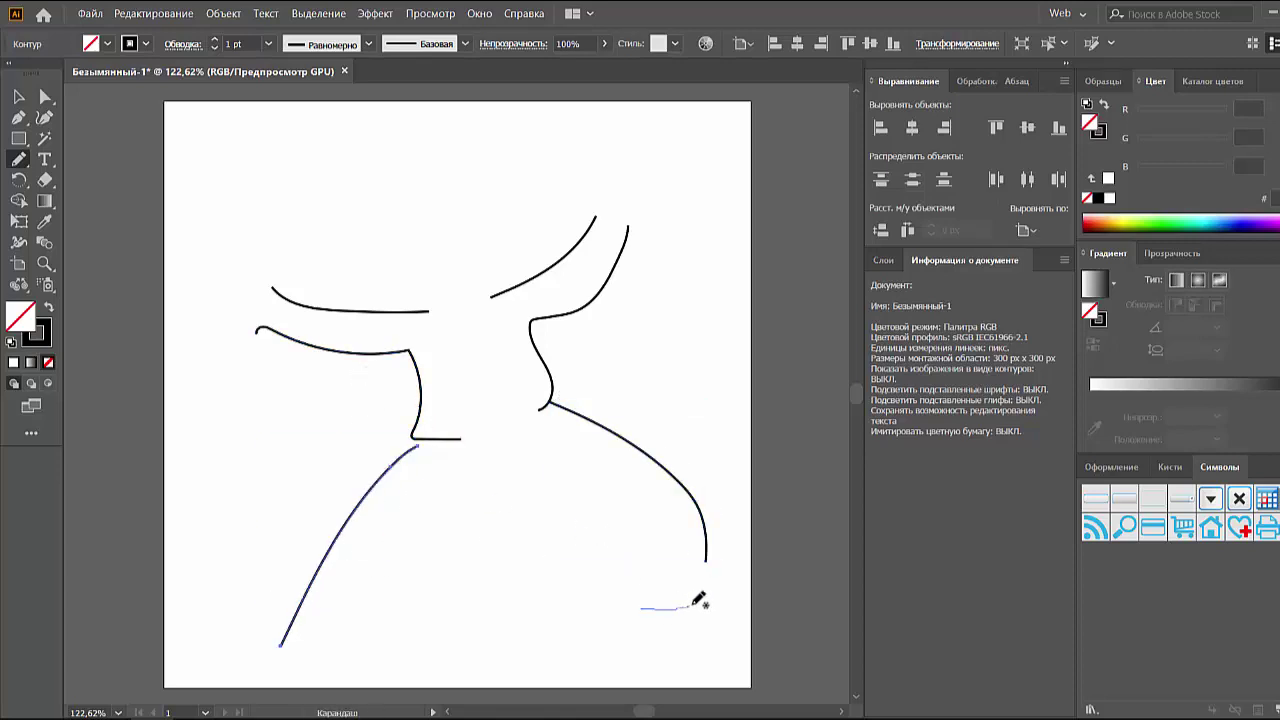
{"action": "mouse_move", "coordinate": [694, 604]}
{"action": "left_mouse_down"}
{"action": "mouse_move", "coordinate": [646, 523]}
{"action": "mouse_move", "coordinate": [514, 614]}
{"action": "mouse_move", "coordinate": [395, 642]}
{"action": "left_mouse_up"}
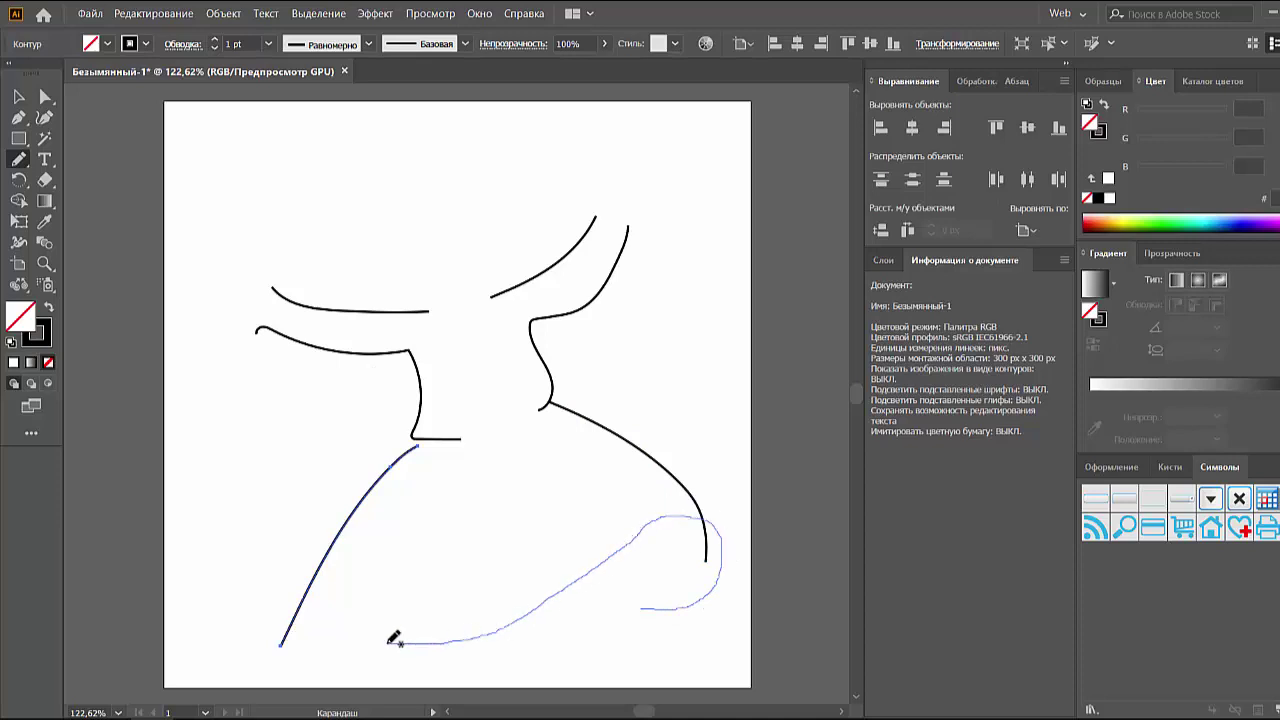
{"action": "mouse_move", "coordinate": [260, 620]}
{"action": "left_mouse_down"}
{"action": "mouse_move", "coordinate": [386, 648]}
{"action": "mouse_move", "coordinate": [514, 643]}
{"action": "left_mouse_up"}
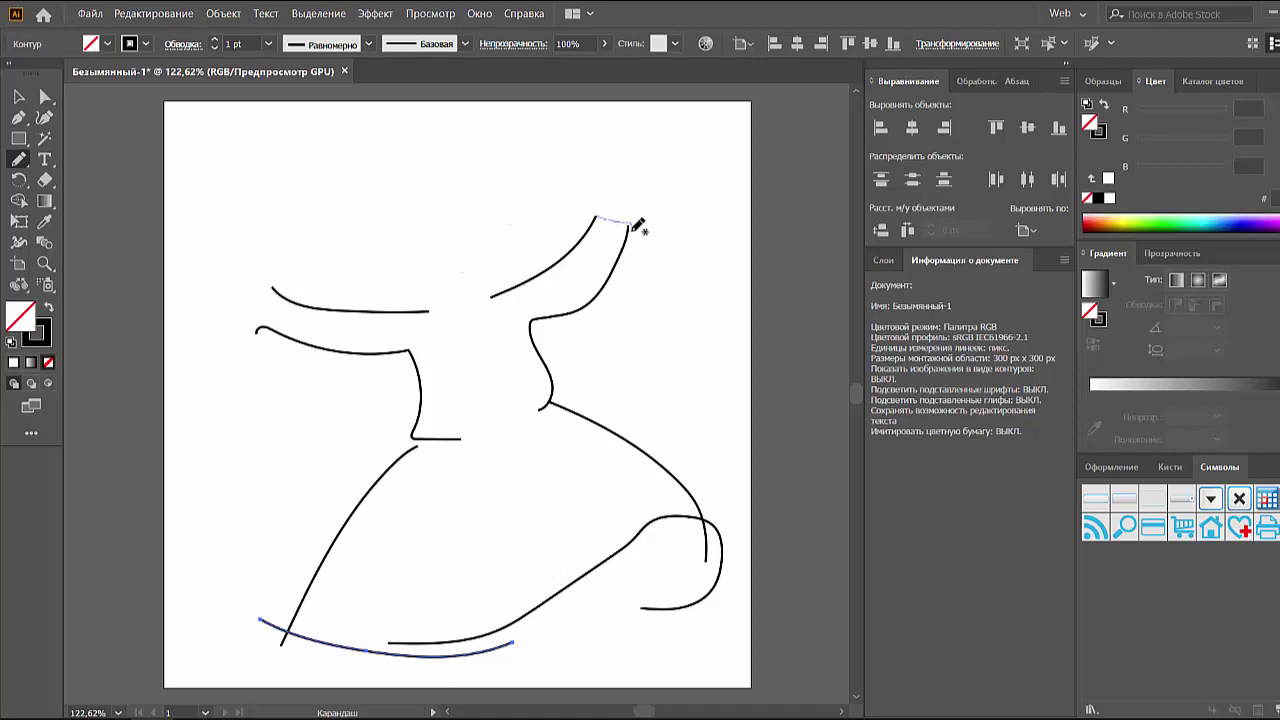
{"action": "left_click_drag", "start_coordinate": [630, 226], "coordinate": [624, 238]}
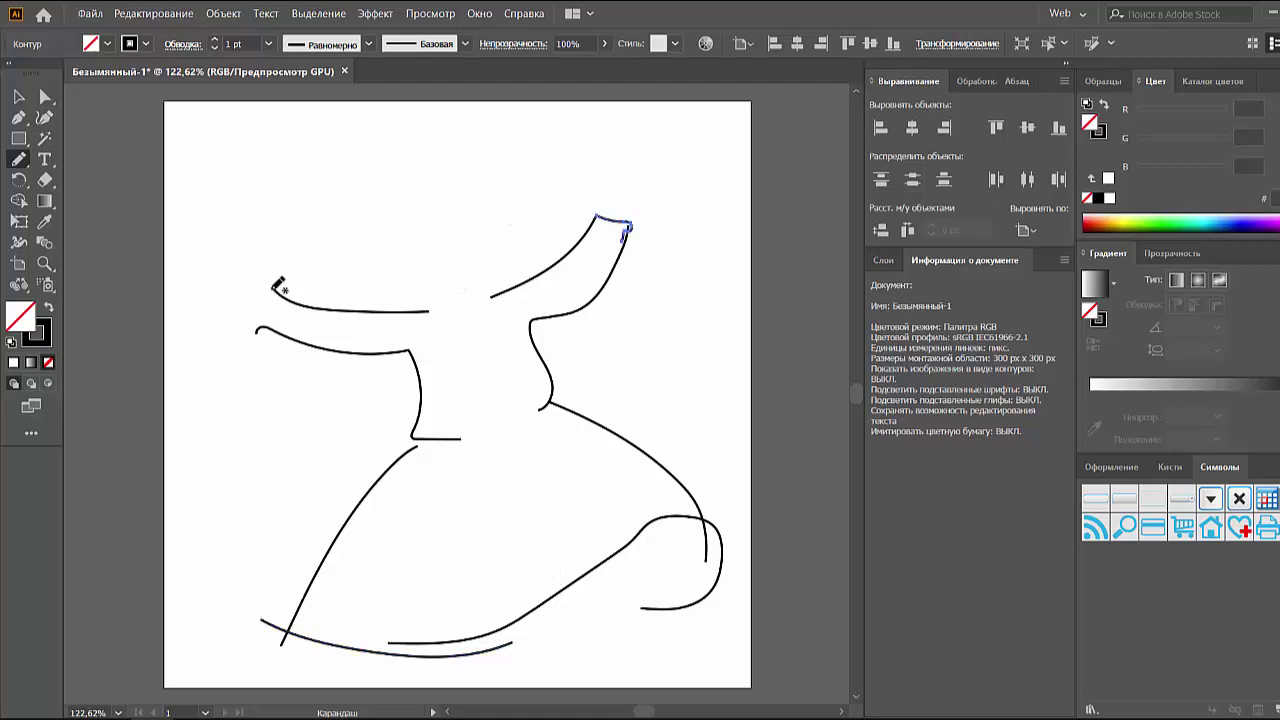
Step: Close the left arm's end and draw the head, neck and top of the tall hat
{"action": "left_click_drag", "start_coordinate": [273, 287], "coordinate": [276, 336]}
{"action": "left_click_drag", "start_coordinate": [421, 267], "coordinate": [448, 226]}
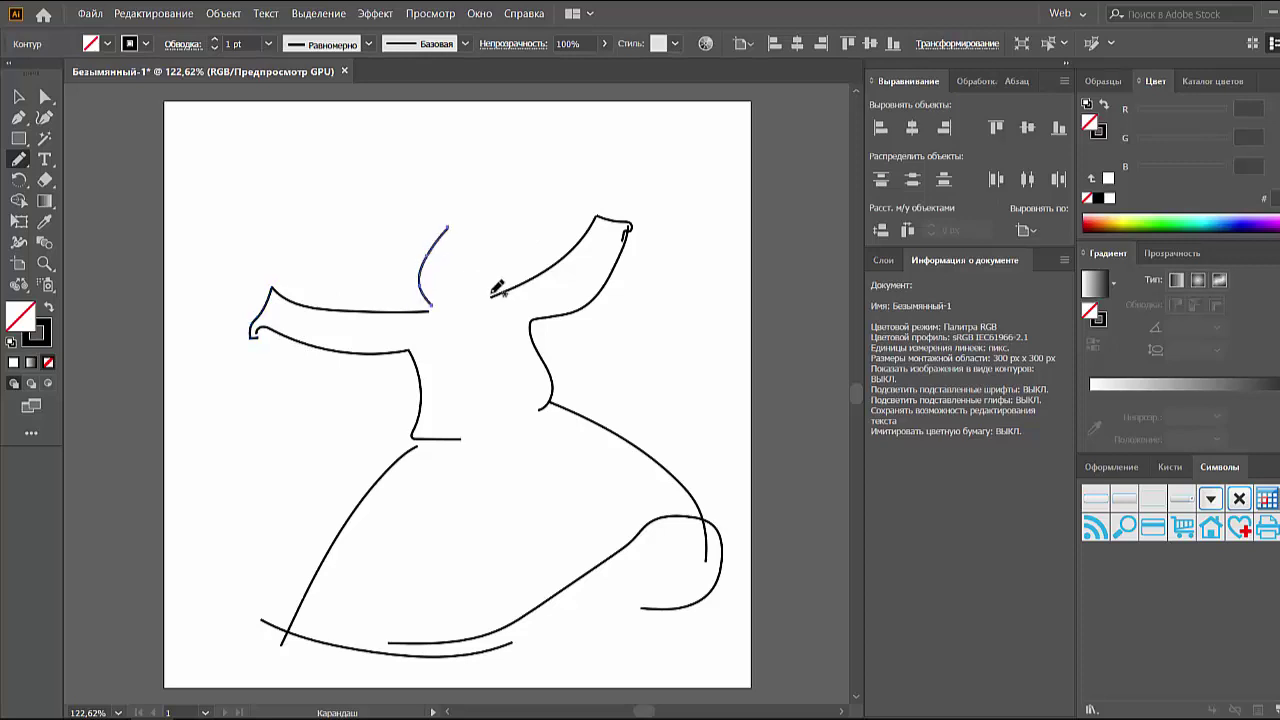
{"action": "mouse_move", "coordinate": [489, 294]}
{"action": "left_mouse_down"}
{"action": "mouse_move", "coordinate": [497, 259]}
{"action": "mouse_move", "coordinate": [487, 290]}
{"action": "left_mouse_up"}
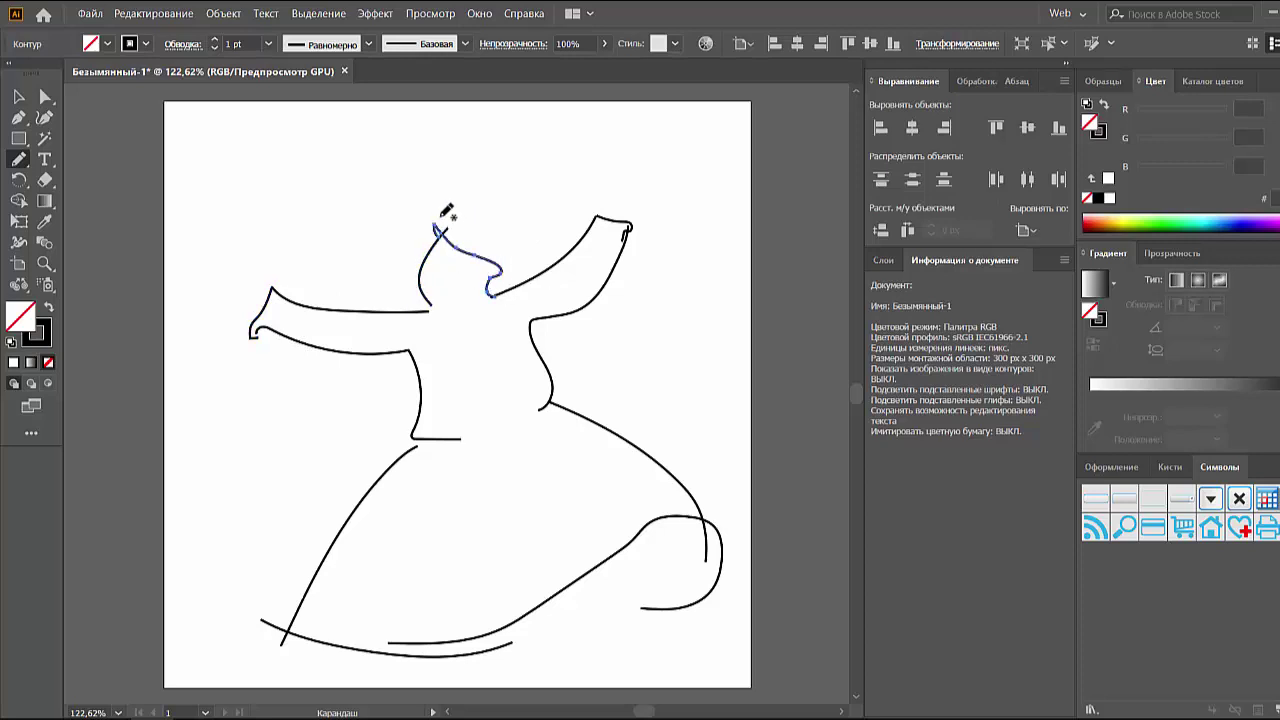
{"action": "left_click_drag", "start_coordinate": [440, 217], "coordinate": [597, 213]}
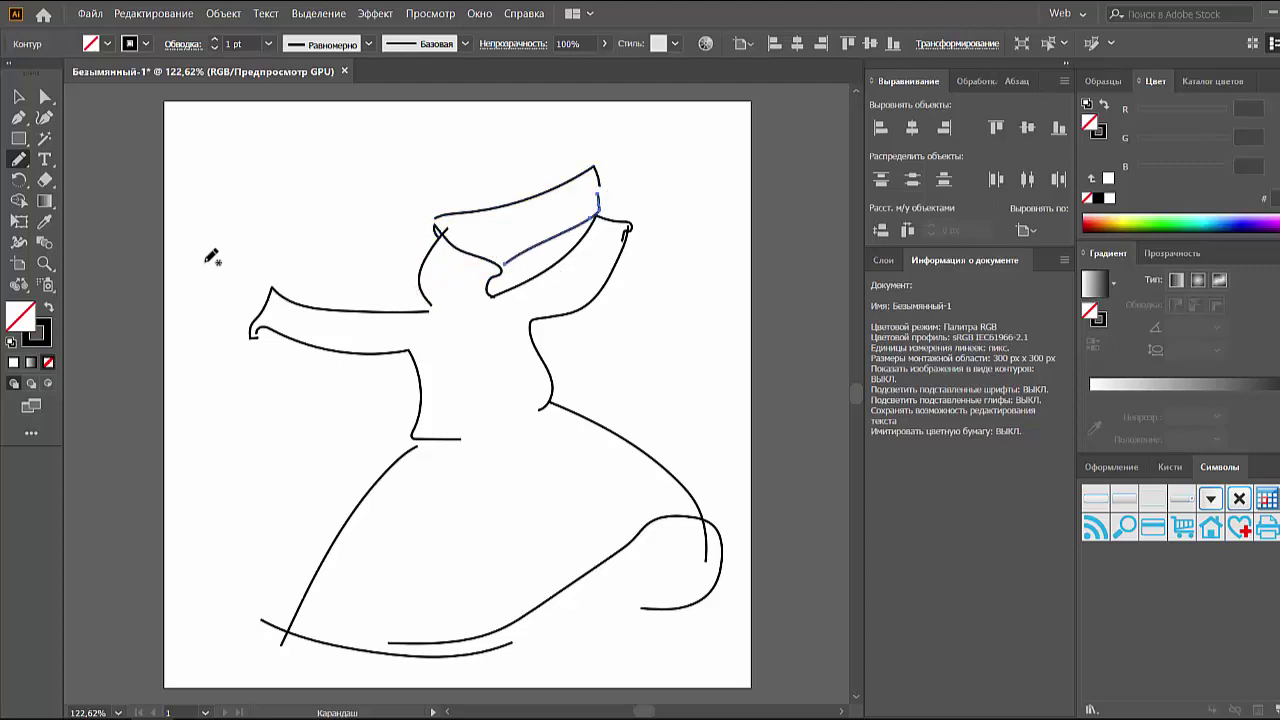
Step: Draw the left hand's fingers, redoing messy strokes, and the raised right hand
{"action": "left_click_drag", "start_coordinate": [239, 289], "coordinate": [266, 290]}
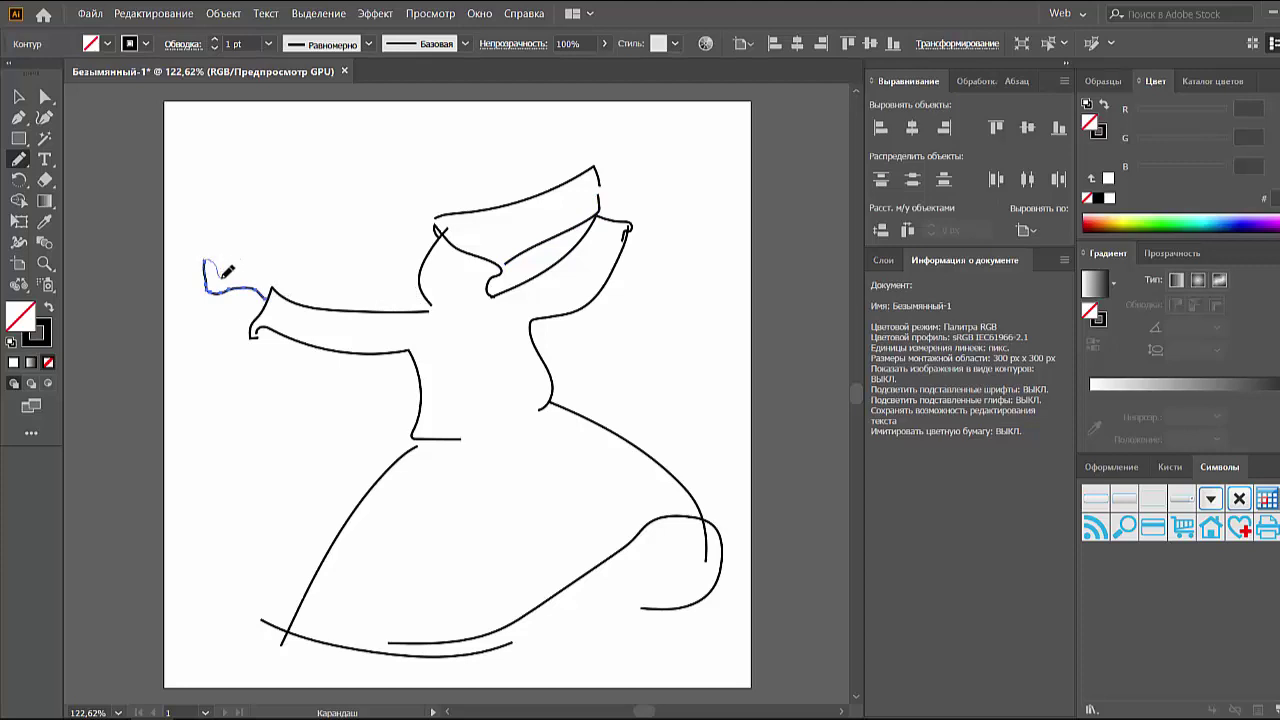
{"action": "key", "text": "ctrl+z"}
{"action": "left_click_drag", "start_coordinate": [205, 258], "coordinate": [216, 290]}
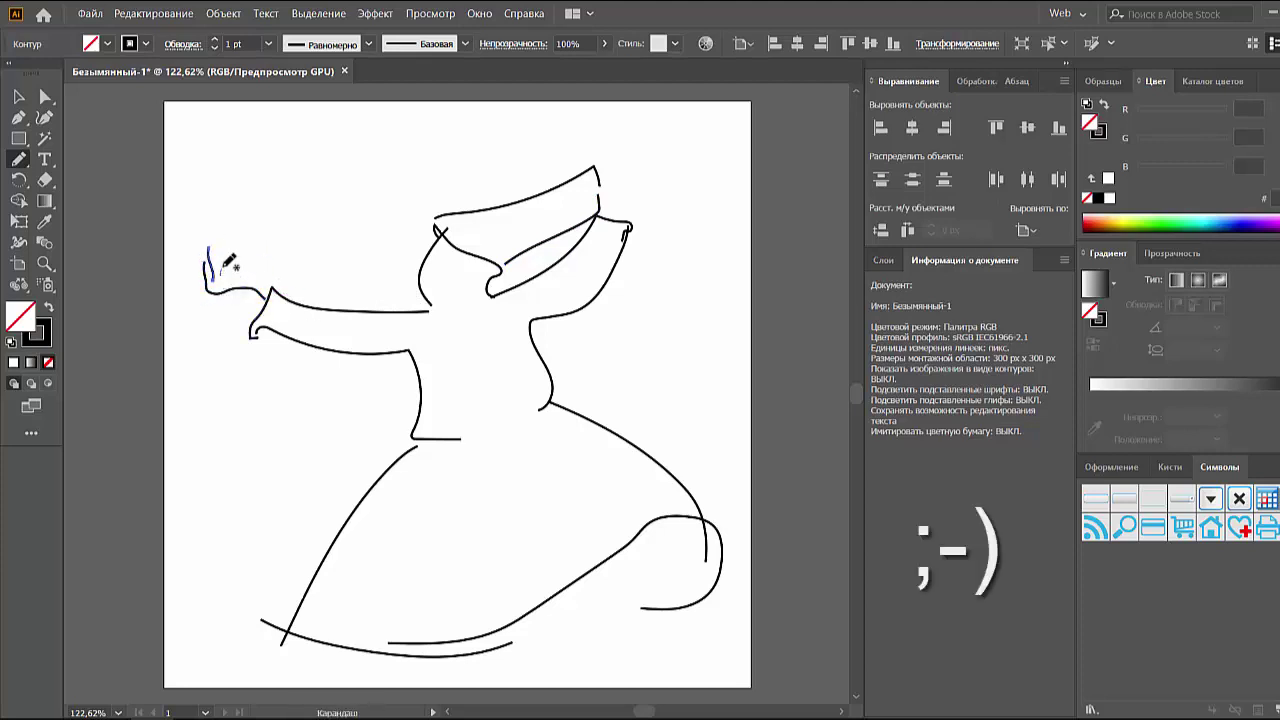
{"action": "key", "text": "ctrl+z"}
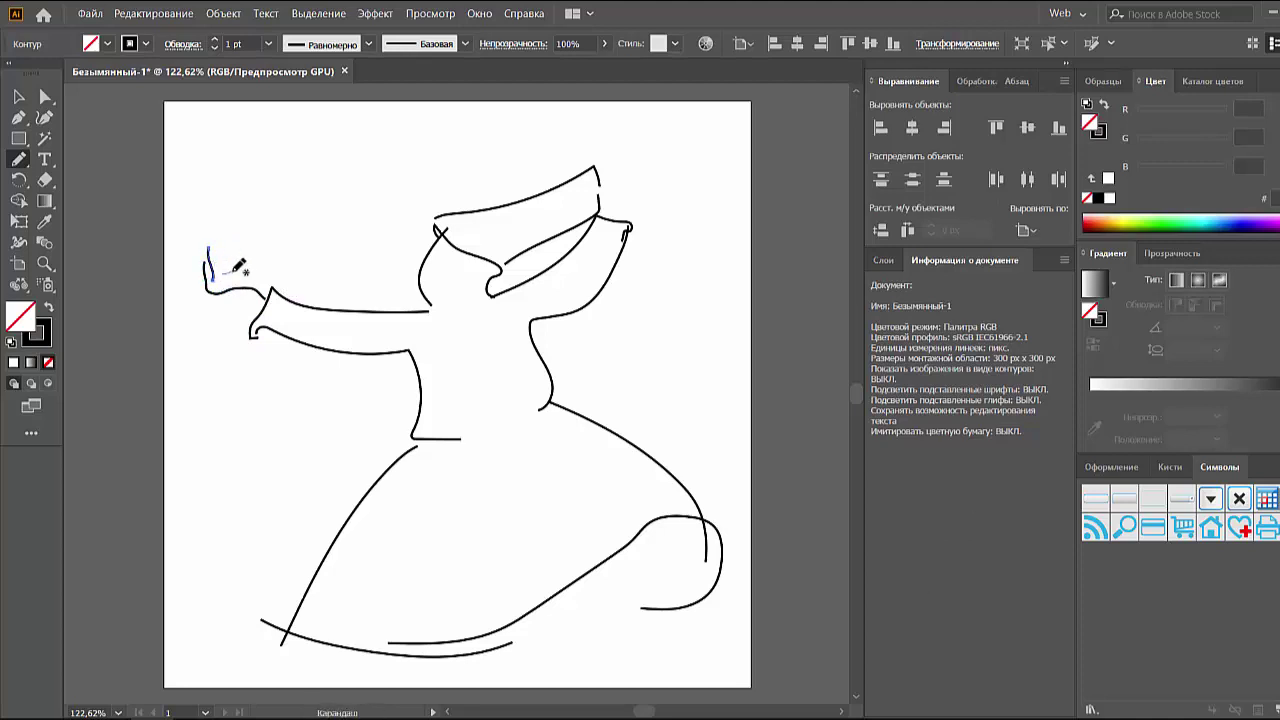
{"action": "left_click_drag", "start_coordinate": [246, 258], "coordinate": [266, 286]}
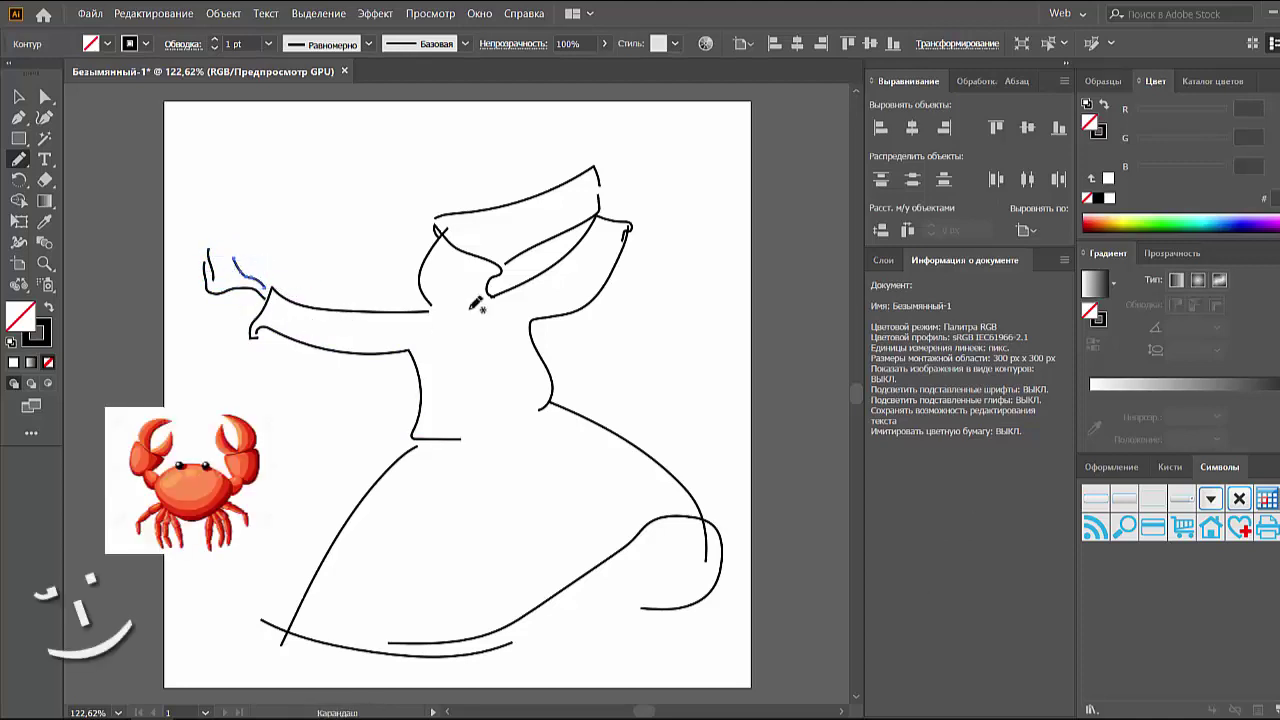
{"action": "mouse_move", "coordinate": [607, 213]}
{"action": "left_mouse_down"}
{"action": "mouse_move", "coordinate": [669, 177]}
{"action": "mouse_move", "coordinate": [628, 226]}
{"action": "left_mouse_up"}
Step: Move the small left-hand stroke into place with the Selection tool
{"action": "key", "text": "v"}
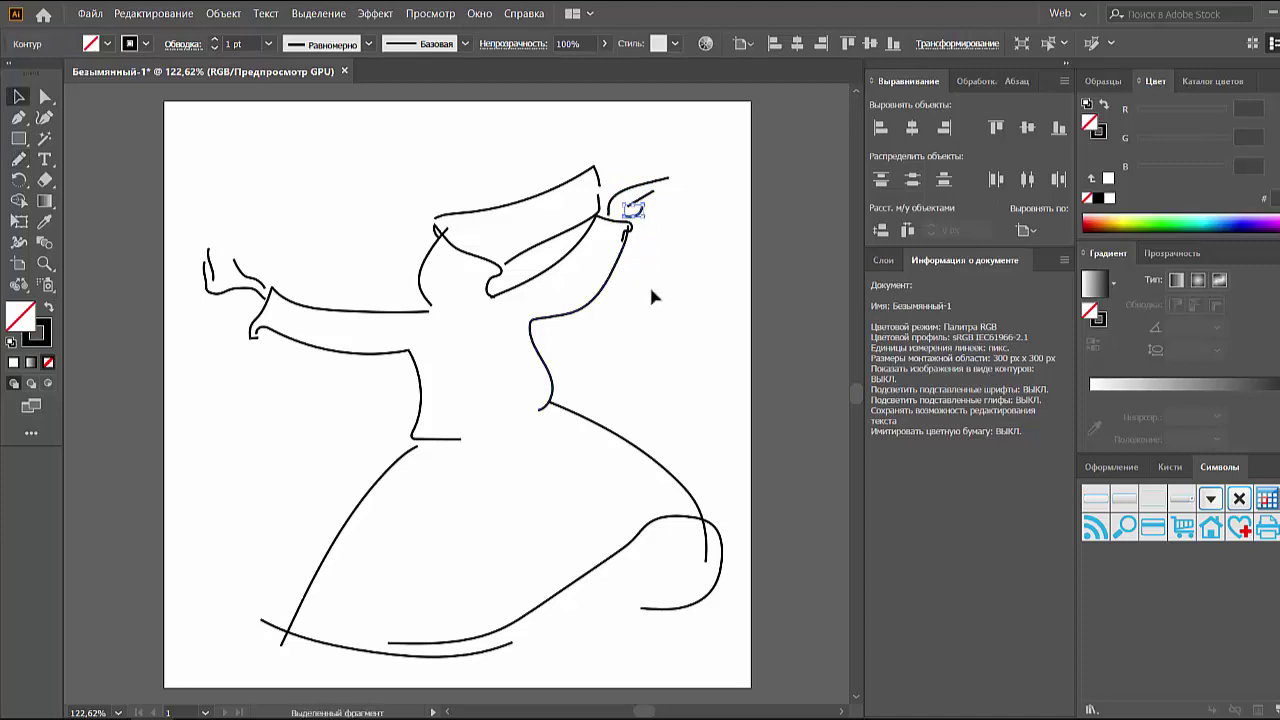
{"action": "left_click", "coordinate": [650, 283]}
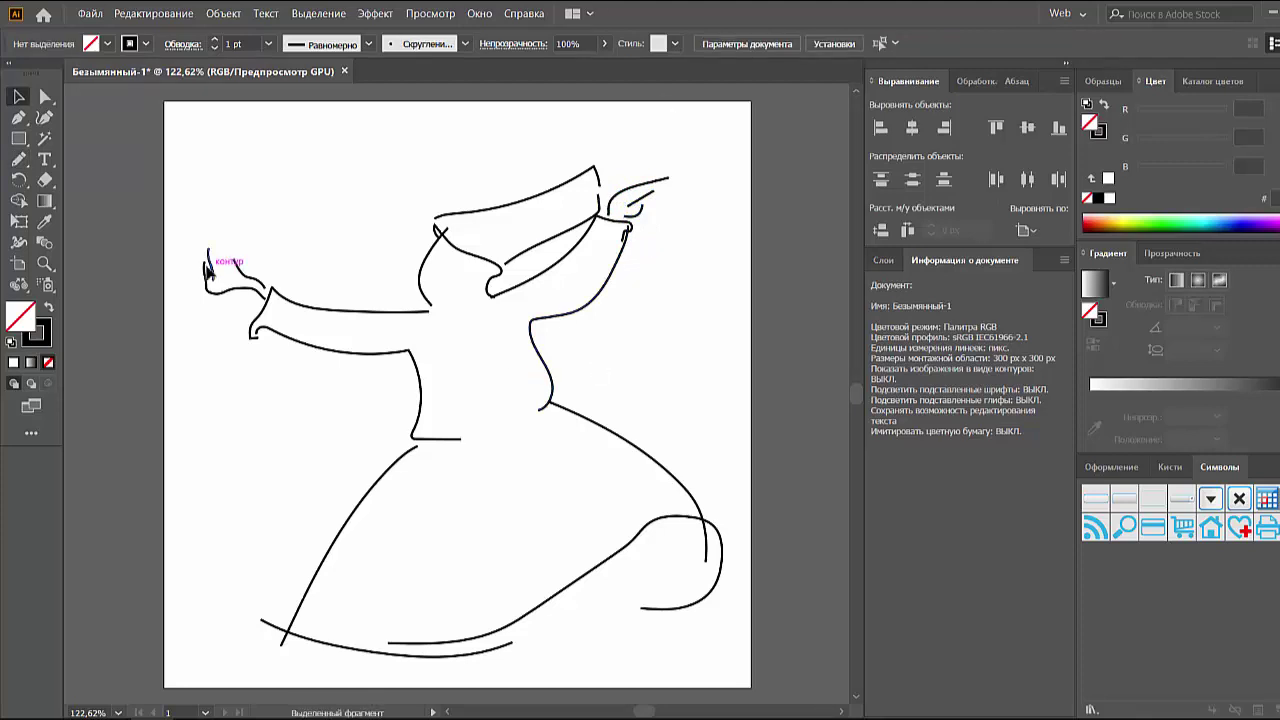
{"action": "mouse_move", "coordinate": [207, 268]}
{"action": "left_mouse_down"}
{"action": "mouse_move", "coordinate": [232, 270]}
{"action": "mouse_move", "coordinate": [230, 258]}
{"action": "left_mouse_up"}
{"action": "left_click", "coordinate": [238, 235]}
Step: Redraw the left hand outline with the Pencil and add another finger line
{"action": "key", "text": "n"}
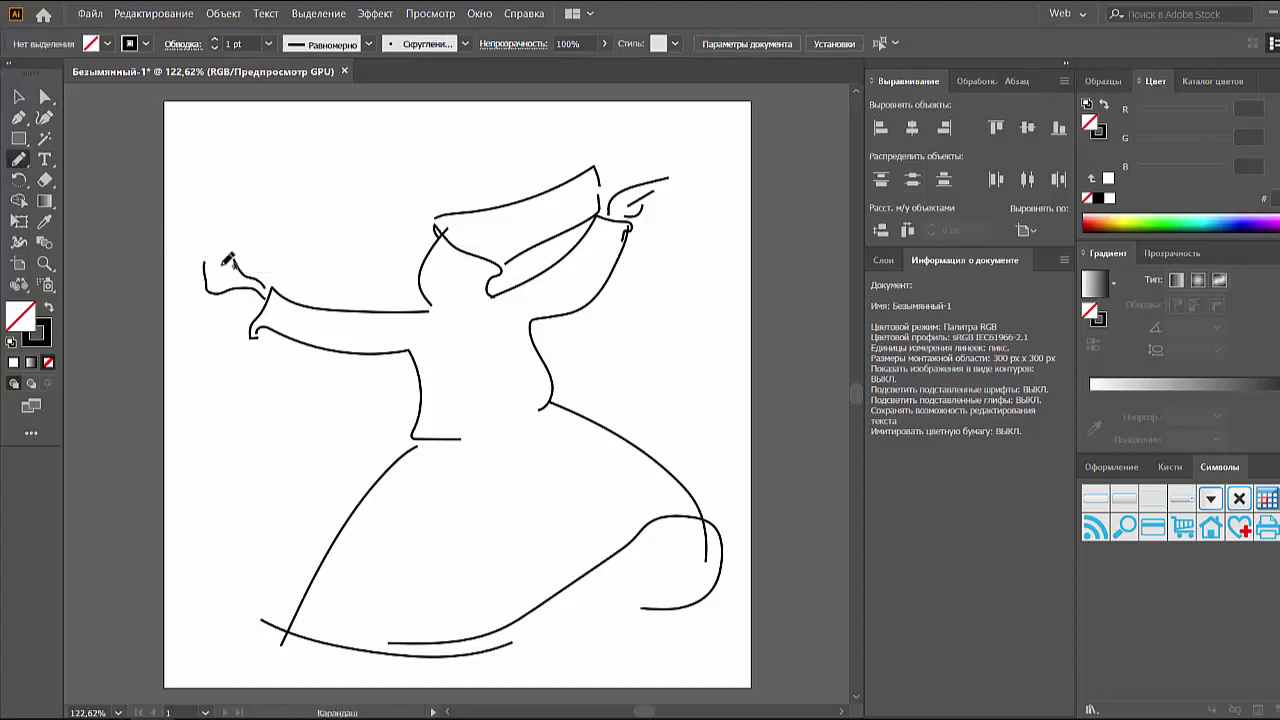
{"action": "left_click", "coordinate": [214, 290], "text": "ctrl"}
{"action": "left_click", "coordinate": [225, 258], "text": "ctrl"}
{"action": "left_click_drag", "start_coordinate": [222, 247], "coordinate": [218, 262]}
{"action": "mouse_move", "coordinate": [226, 255]}
{"action": "left_mouse_down"}
{"action": "mouse_move", "coordinate": [230, 282]}
{"action": "mouse_move", "coordinate": [233, 253]}
{"action": "left_mouse_up"}
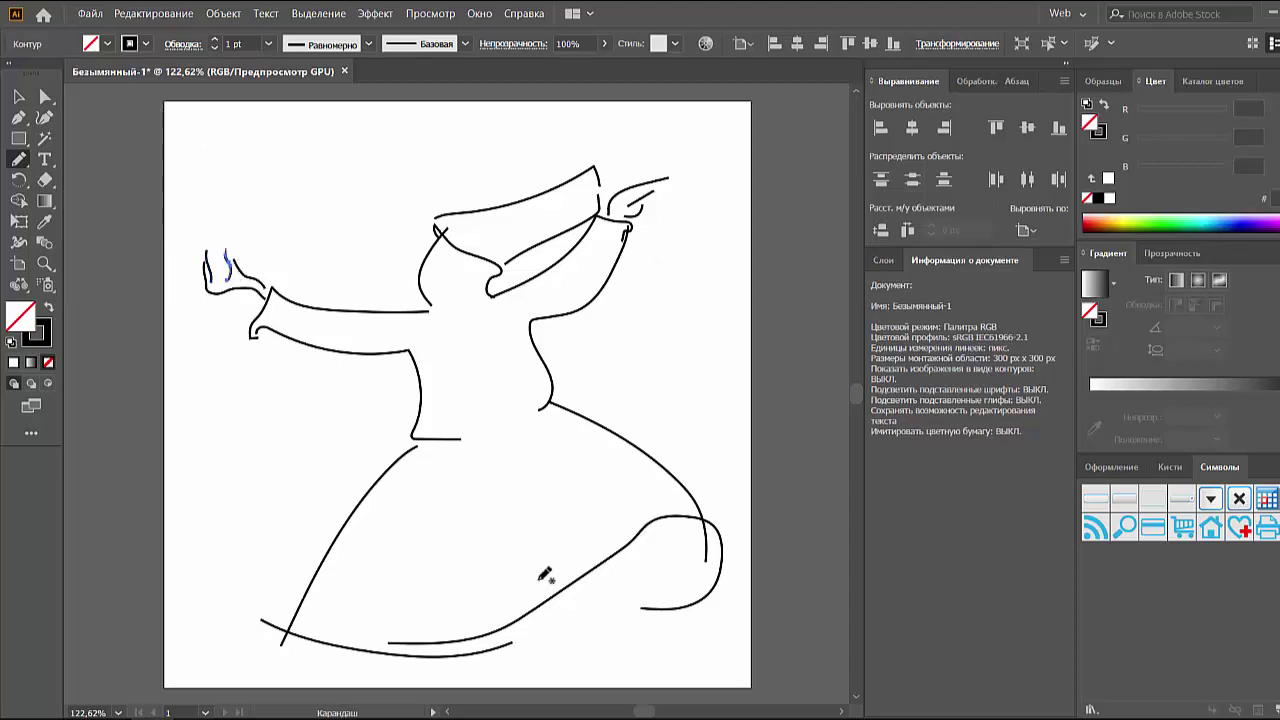
Step: Draw swirling fold lines along the hem and down through the skirt
{"action": "left_click_drag", "start_coordinate": [622, 530], "coordinate": [342, 580]}
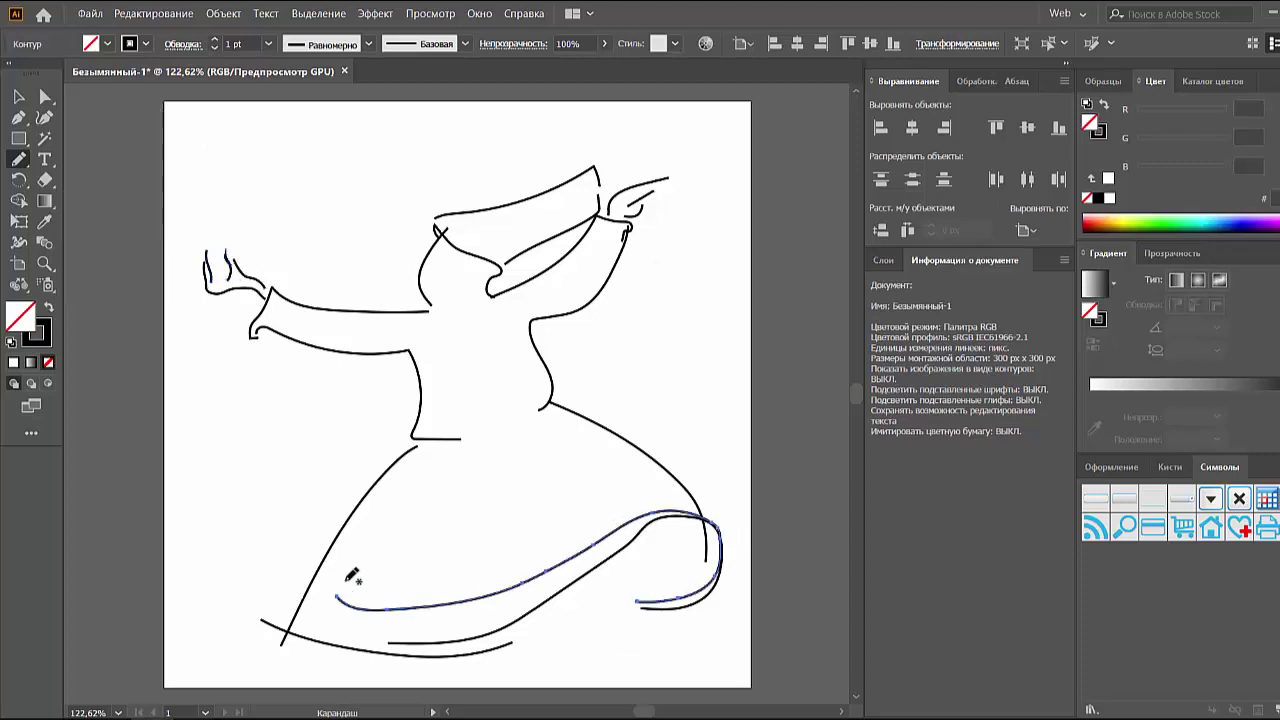
{"action": "key", "text": "ctrl+z"}
{"action": "mouse_move", "coordinate": [391, 635]}
{"action": "left_mouse_down"}
{"action": "mouse_move", "coordinate": [666, 554]}
{"action": "mouse_move", "coordinate": [636, 629]}
{"action": "left_mouse_up"}
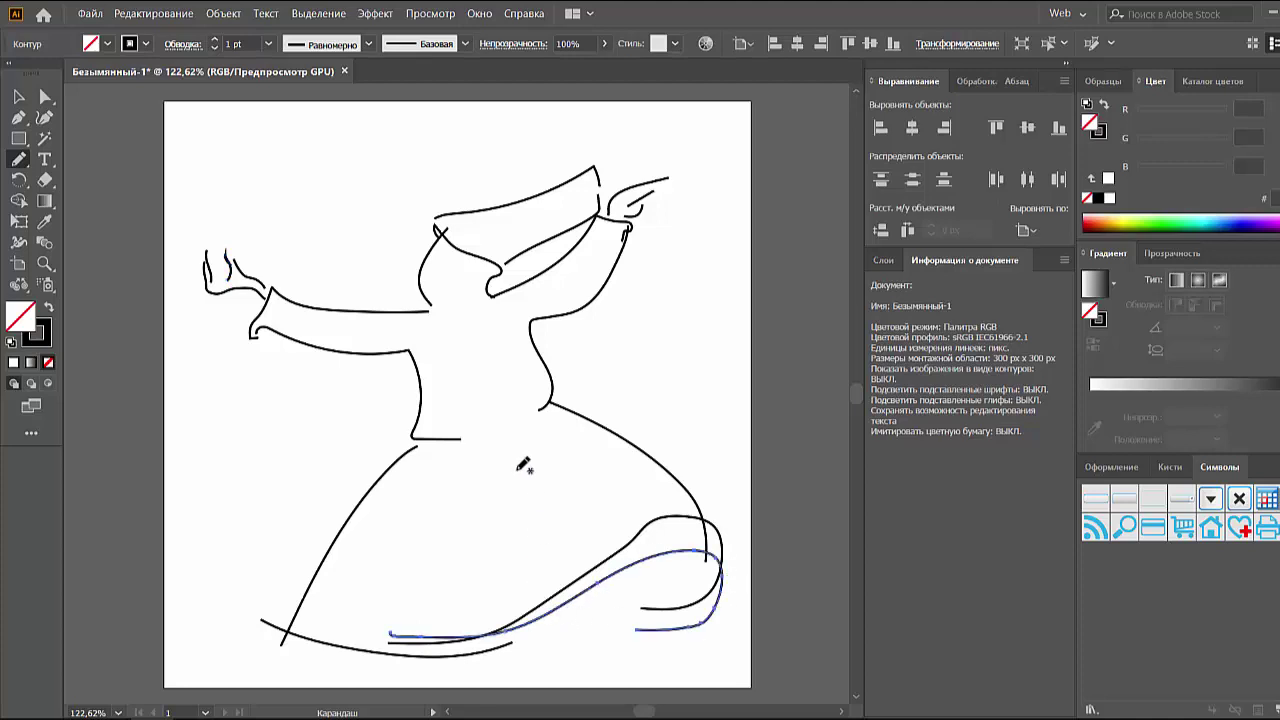
{"action": "mouse_move", "coordinate": [504, 437]}
{"action": "left_mouse_down"}
{"action": "mouse_move", "coordinate": [378, 569]}
{"action": "mouse_move", "coordinate": [476, 535]}
{"action": "left_mouse_up"}
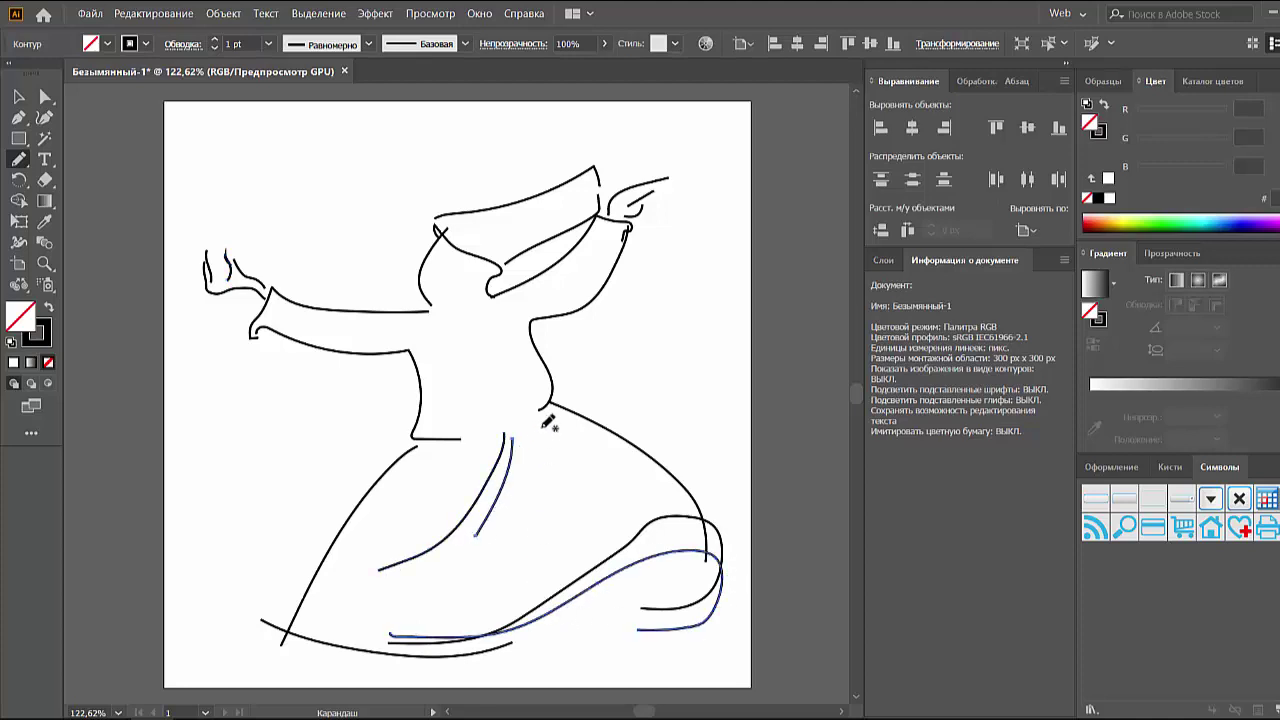
{"action": "left_click_drag", "start_coordinate": [538, 426], "coordinate": [599, 537]}
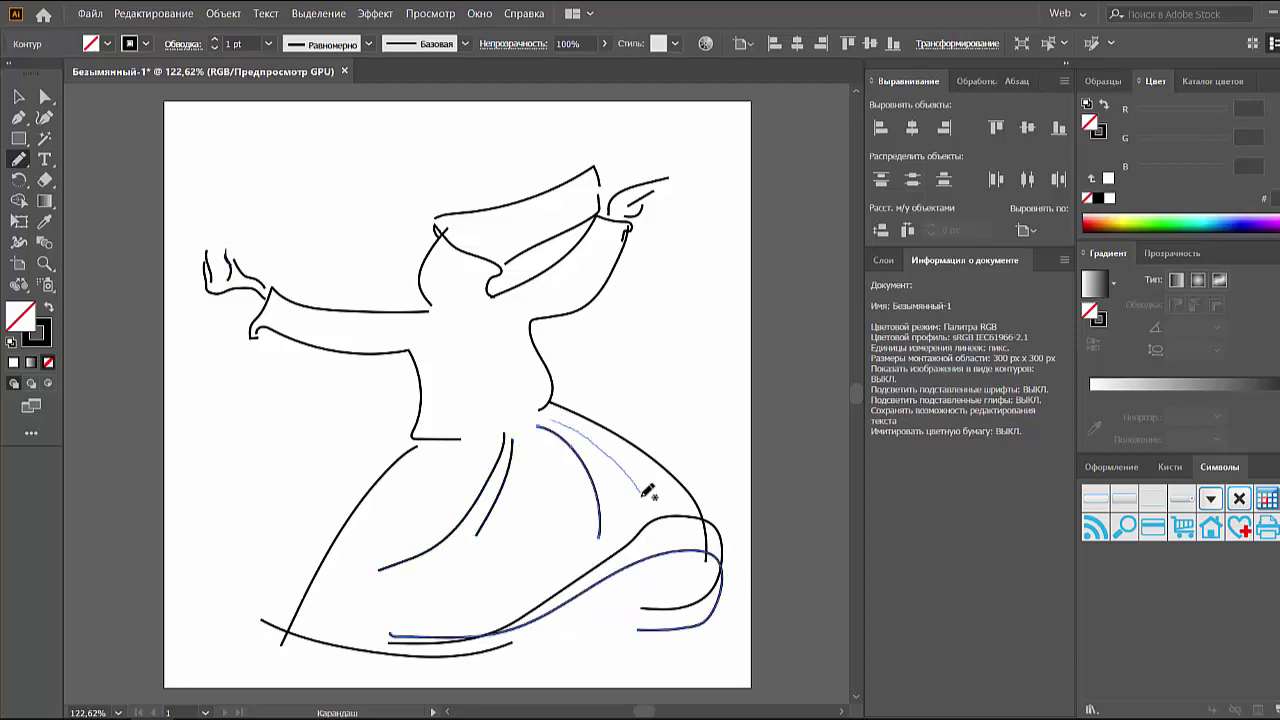
{"action": "left_click_drag", "start_coordinate": [645, 488], "coordinate": [655, 576]}
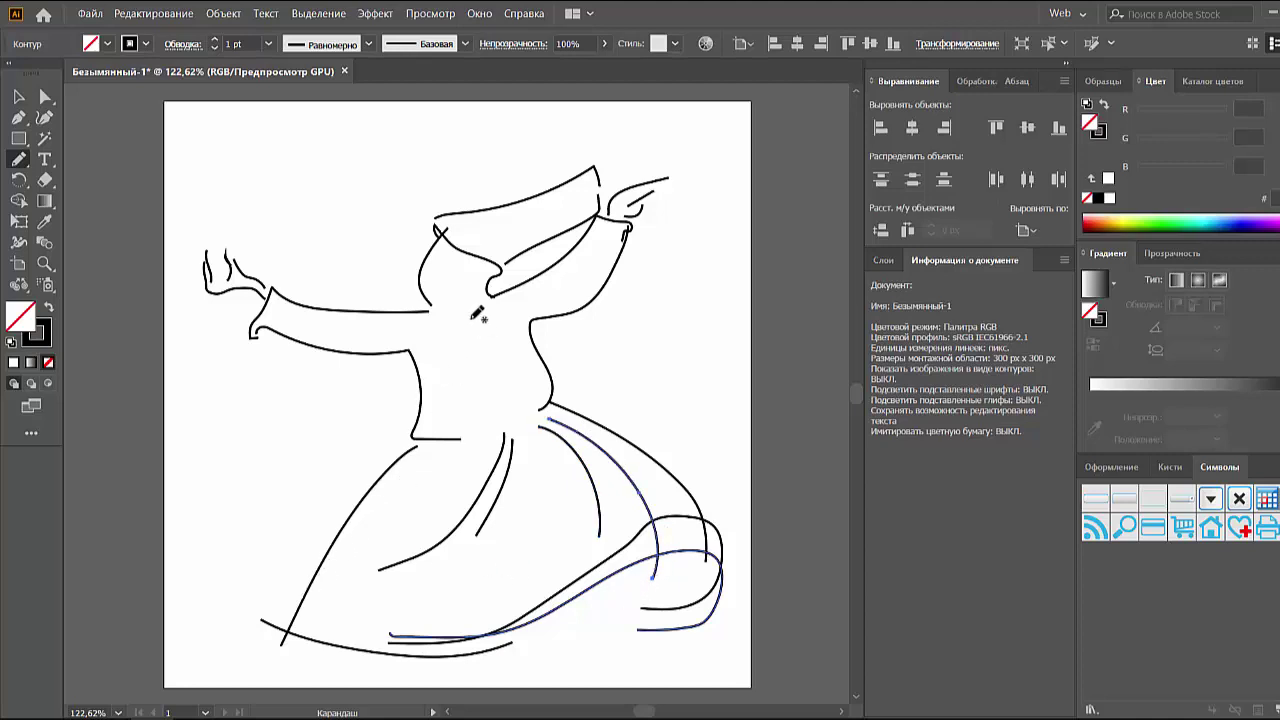
{"action": "left_click_drag", "start_coordinate": [484, 386], "coordinate": [464, 436]}
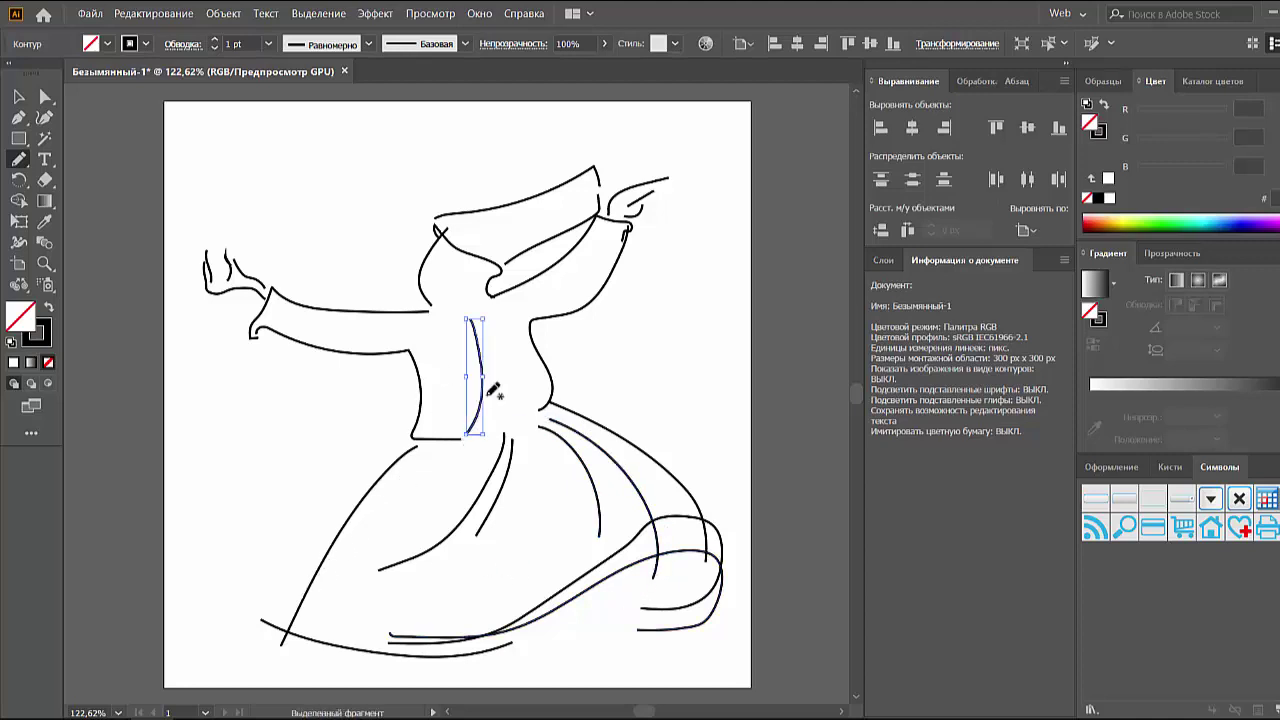
Step: Draw a vertical torso contour and the neckline curve, then deselect
{"action": "key", "text": "ctrl+z"}
{"action": "left_click_drag", "start_coordinate": [483, 320], "coordinate": [479, 420]}
{"action": "mouse_move", "coordinate": [447, 308]}
{"action": "left_mouse_down"}
{"action": "mouse_move", "coordinate": [477, 330]}
{"action": "mouse_move", "coordinate": [464, 324]}
{"action": "left_mouse_up"}
{"action": "key", "text": "ctrl+shift+a"}
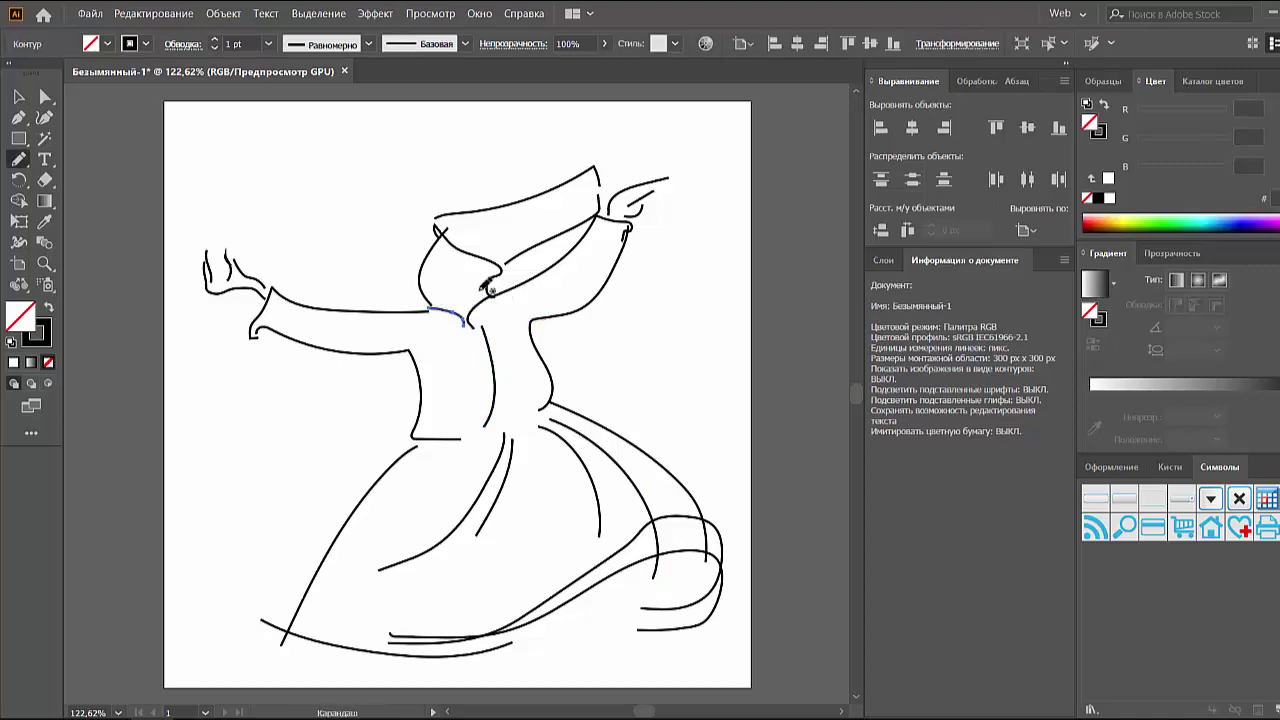
Step: Reshape the curve under the hat brim and move the neck curve's end to meet the chin
{"action": "key", "text": "a"}
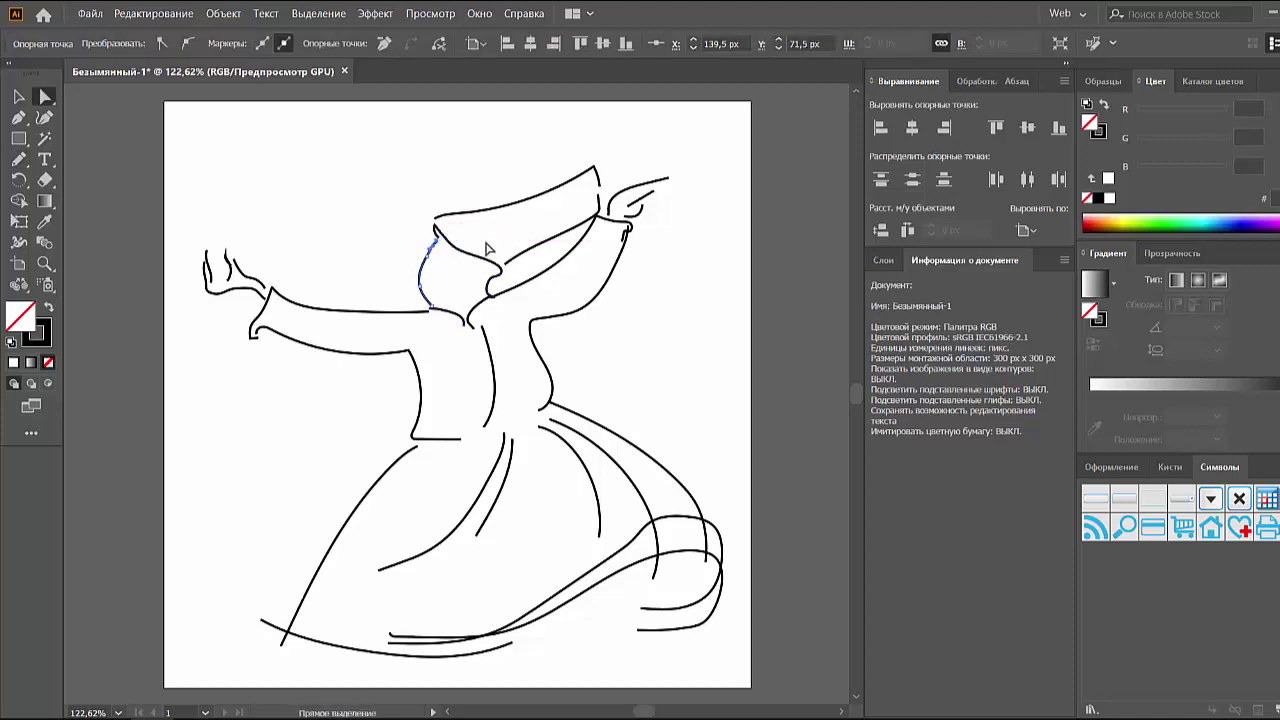
{"action": "key", "text": "ctrl+shift+a"}
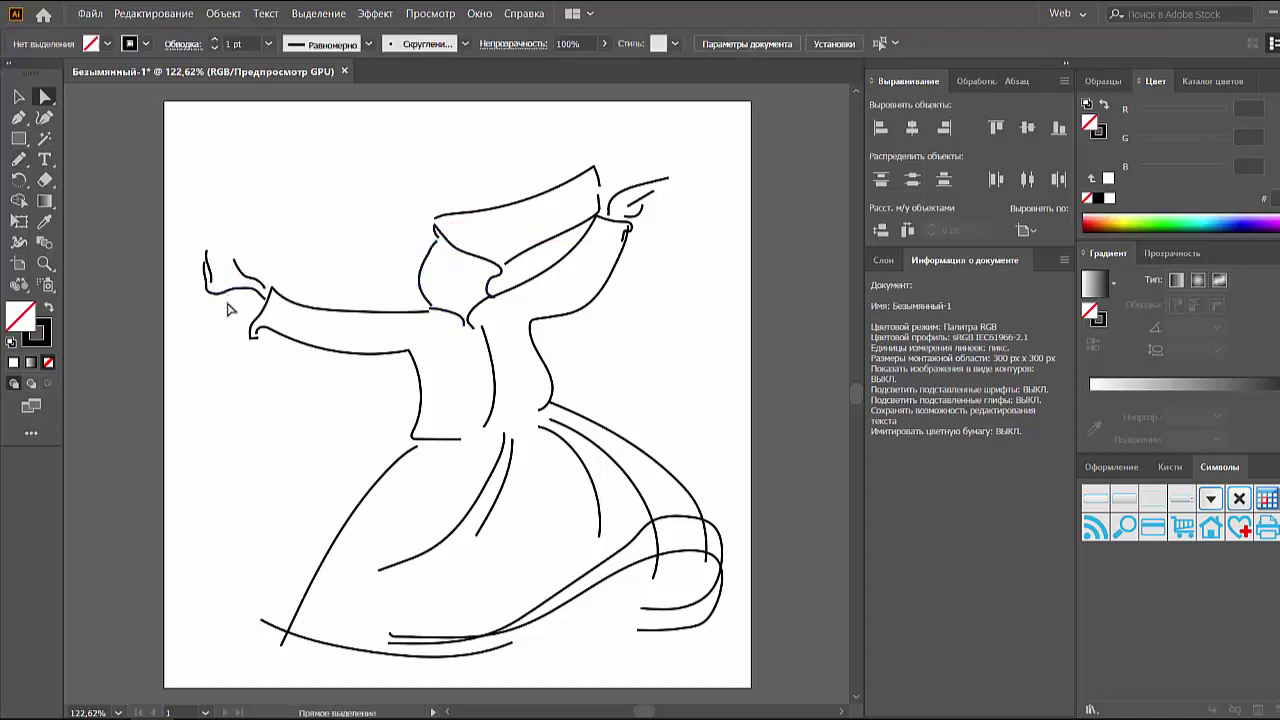
{"action": "key", "text": "v"}
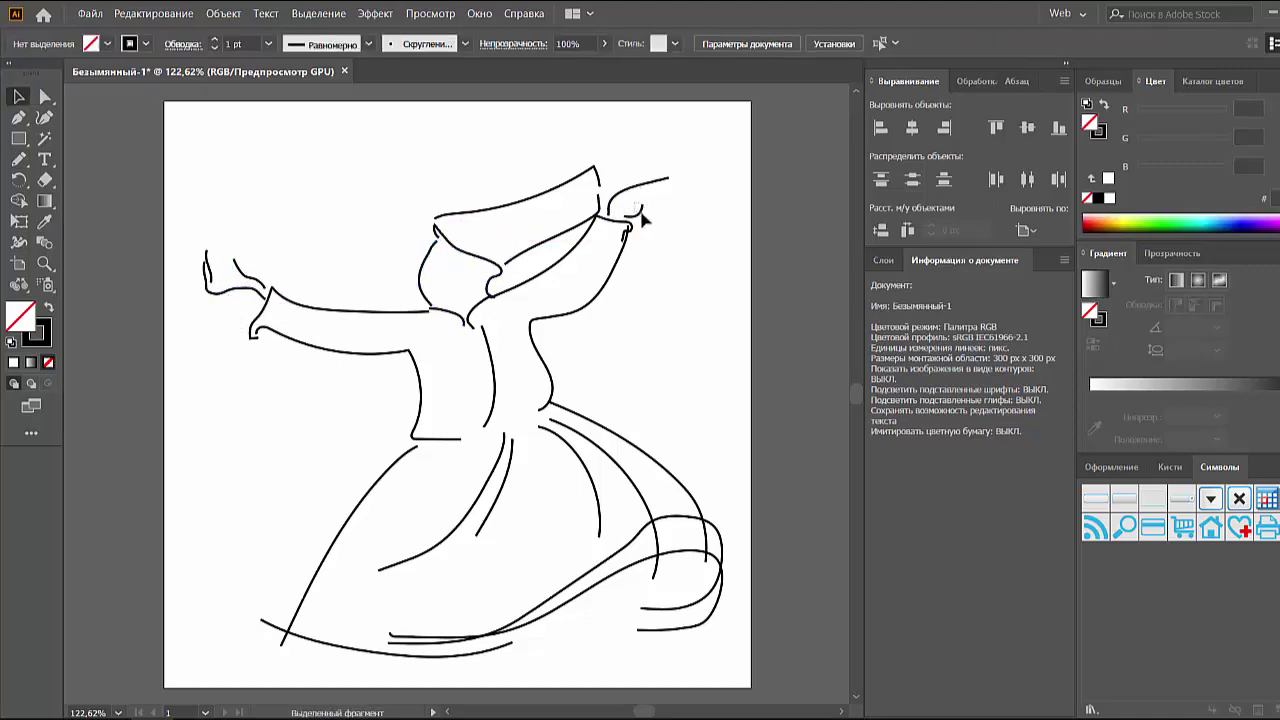
{"action": "scroll", "coordinate": [621, 230], "scroll_direction": "up", "scroll_amount": 3}
{"action": "key", "text": "a"}
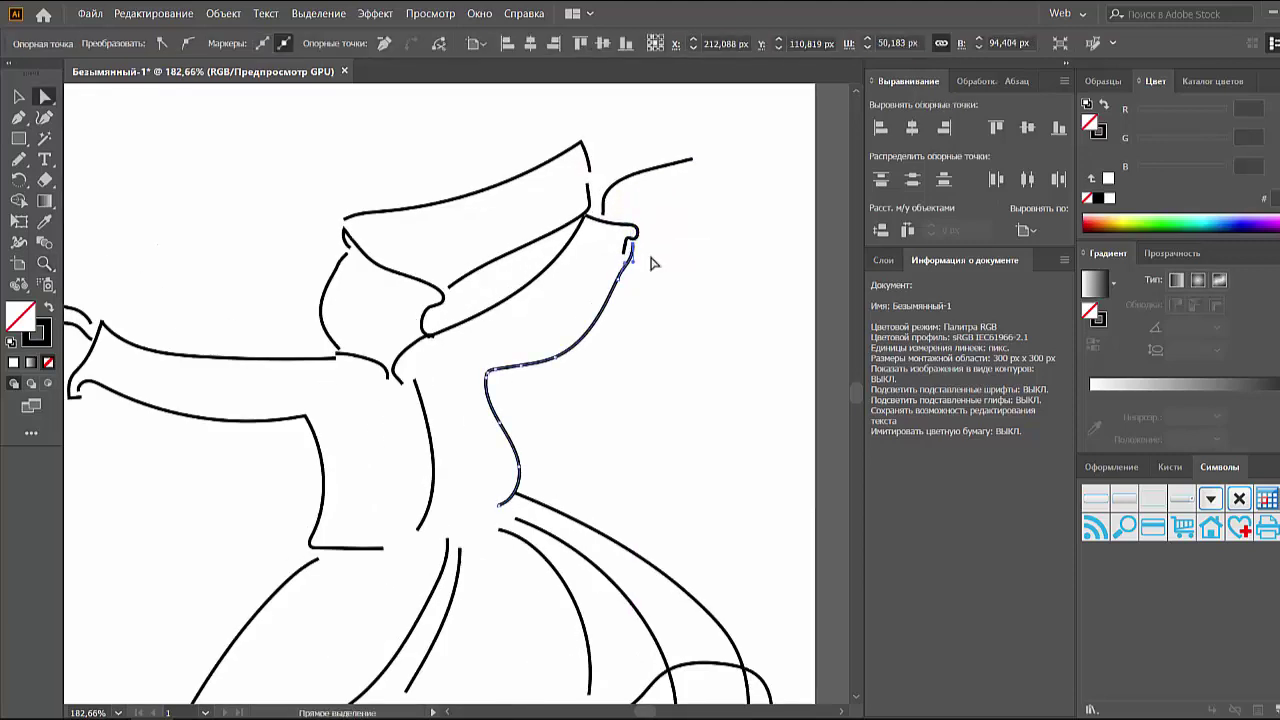
{"action": "left_click_drag", "start_coordinate": [556, 302], "coordinate": [601, 324]}
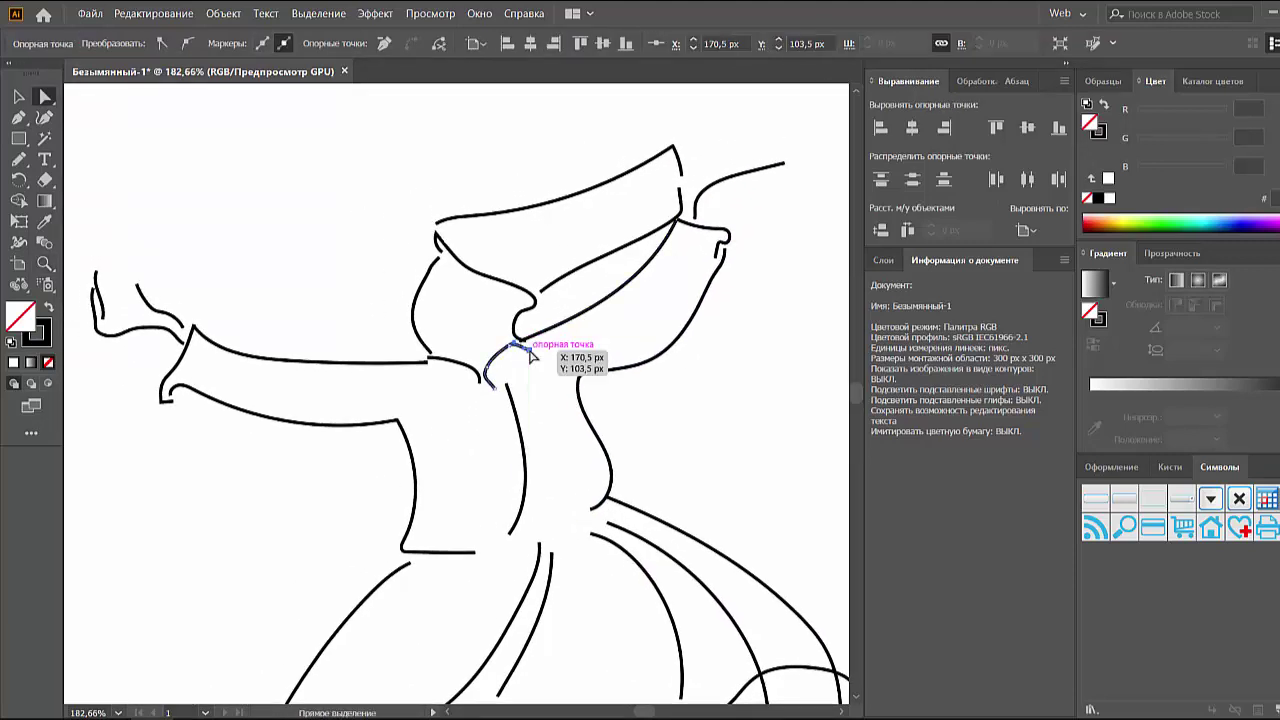
{"action": "mouse_move", "coordinate": [495, 372]}
{"action": "left_mouse_down"}
{"action": "mouse_move", "coordinate": [540, 348]}
{"action": "mouse_move", "coordinate": [538, 290]}
{"action": "mouse_move", "coordinate": [489, 133]}
{"action": "left_mouse_up"}
Step: Erase the left part of the bottom hem curve and delete the stray loop and hem strokes
{"action": "left_click", "coordinate": [355, 586]}
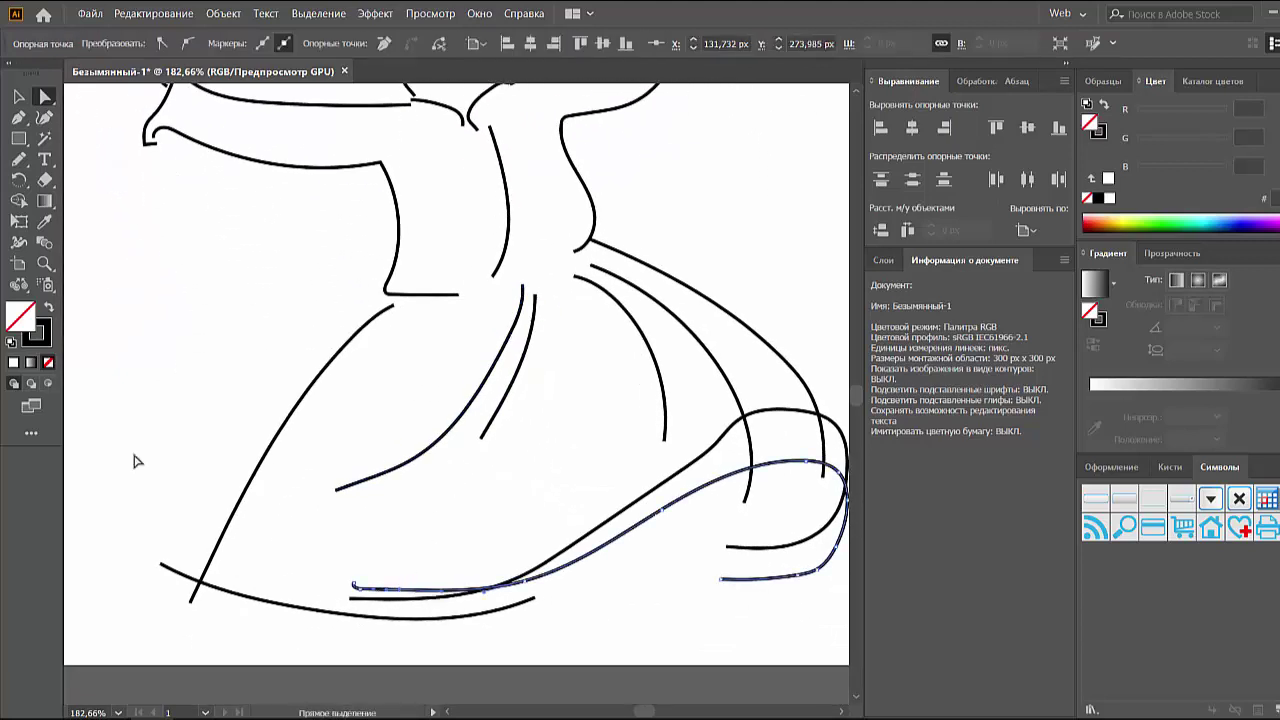
{"action": "left_click", "coordinate": [45, 180]}
{"action": "left_click_drag", "start_coordinate": [352, 588], "coordinate": [525, 582]}
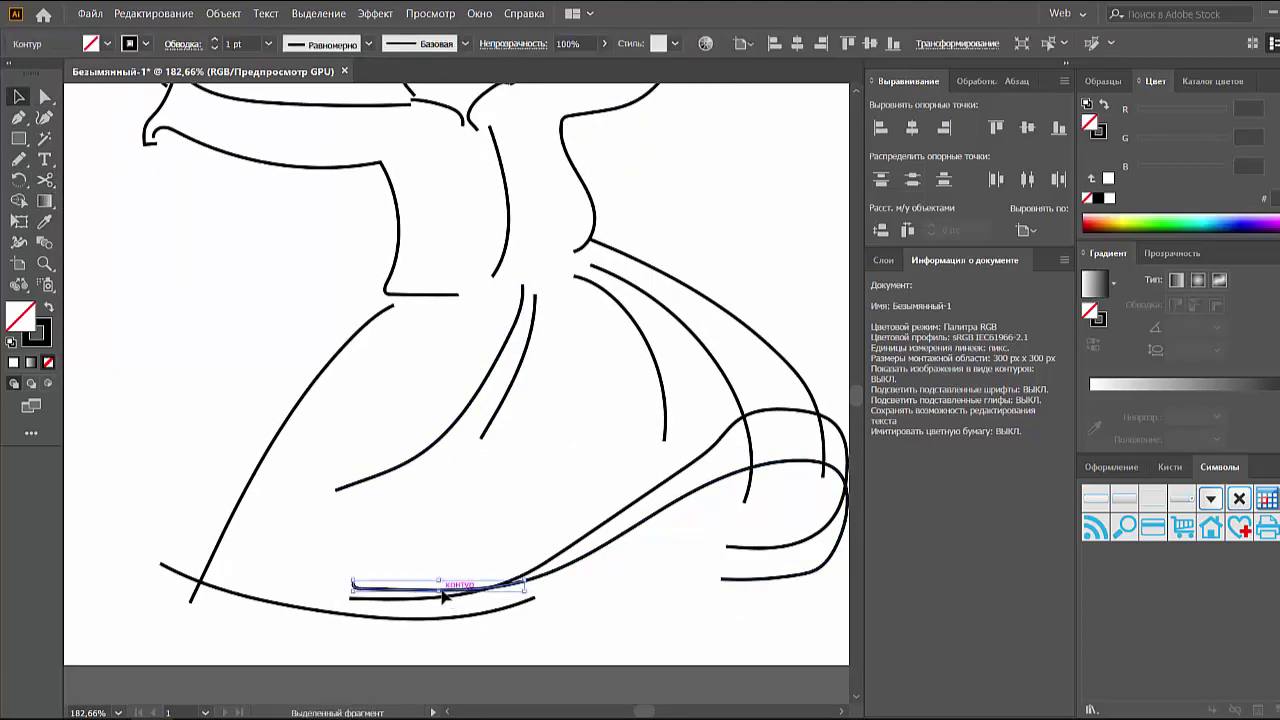
{"action": "key", "text": "v"}
{"action": "left_click_drag", "start_coordinate": [709, 534], "coordinate": [534, 614]}
{"action": "left_click", "coordinate": [634, 514]}
{"action": "key", "text": "Delete"}
{"action": "left_click", "coordinate": [623, 491]}
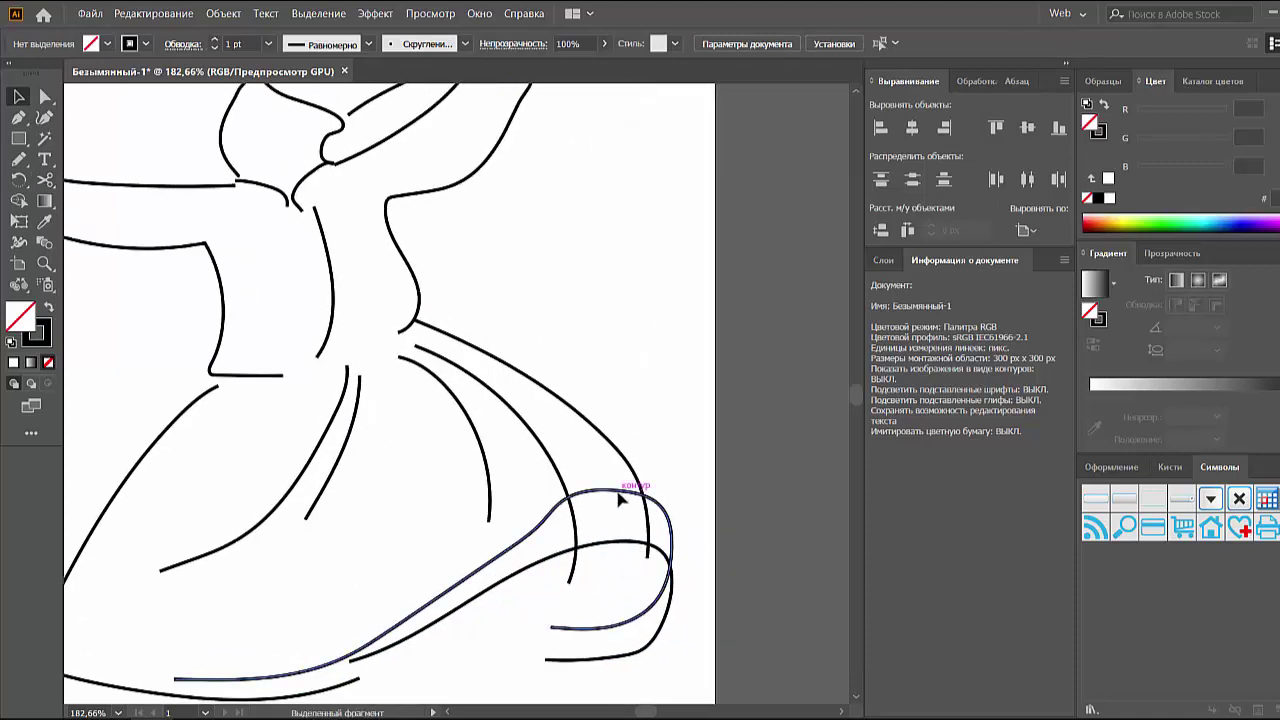
{"action": "key", "text": "Delete"}
Step: Cut the inner skirt fold near its lower end and delete the cut-off piece
{"action": "left_click", "coordinate": [580, 562]}
{"action": "key", "text": "a"}
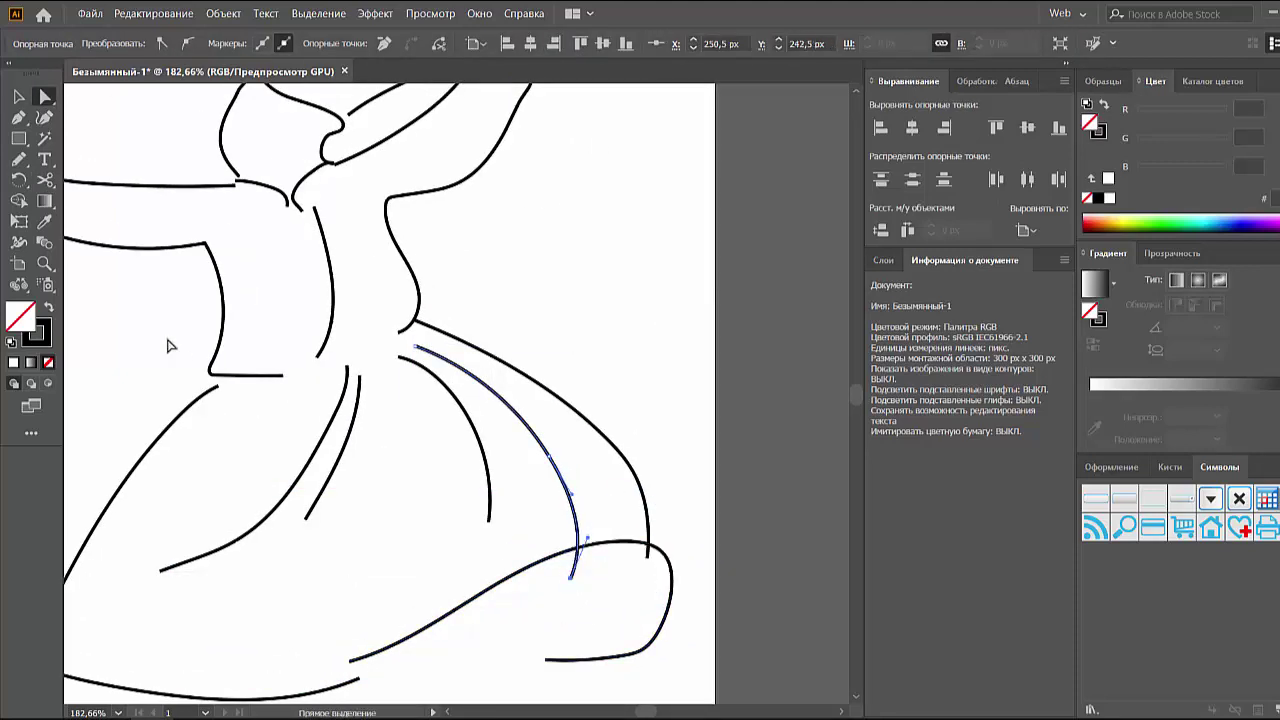
{"action": "left_click", "coordinate": [45, 180]}
{"action": "left_click", "coordinate": [575, 515]}
{"action": "key", "text": "Delete"}
Step: Reshape the hem's lower-right corner and extend the long diagonal skirt curve downward
{"action": "key", "text": "v"}
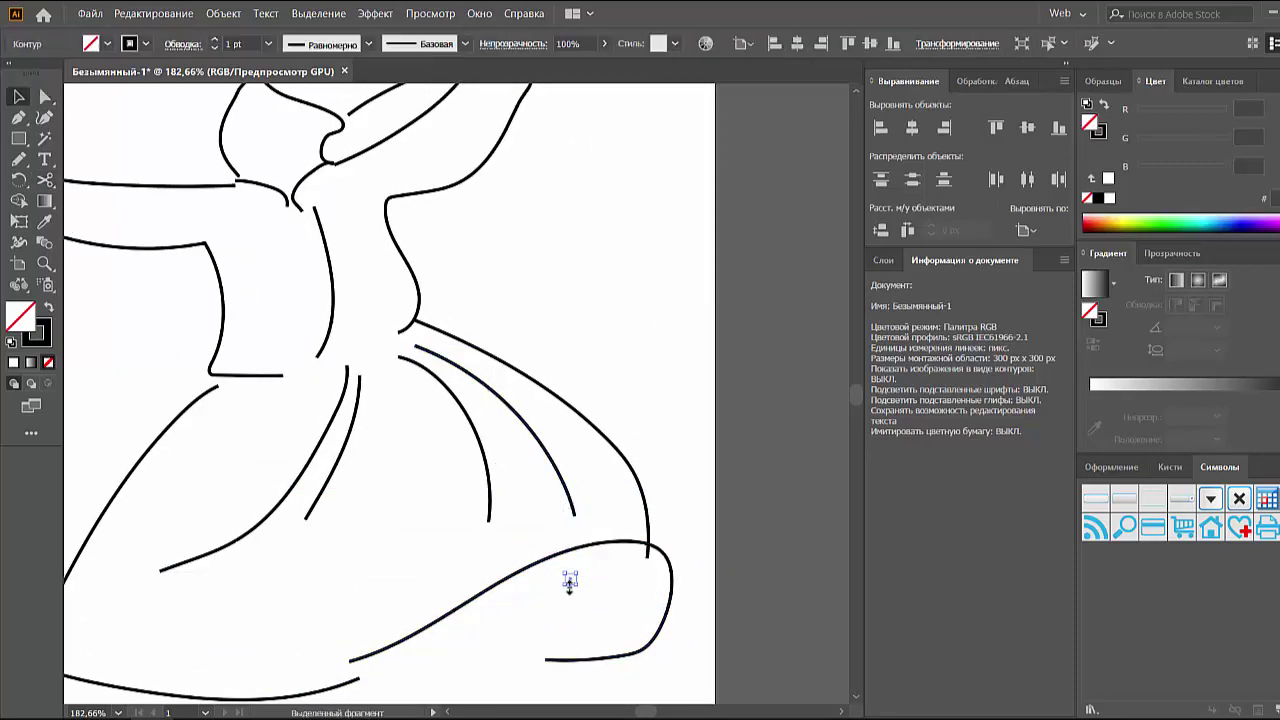
{"action": "left_click", "coordinate": [648, 540]}
{"action": "key", "text": "a"}
{"action": "scroll", "coordinate": [614, 606], "scroll_direction": "down", "scroll_amount": 2}
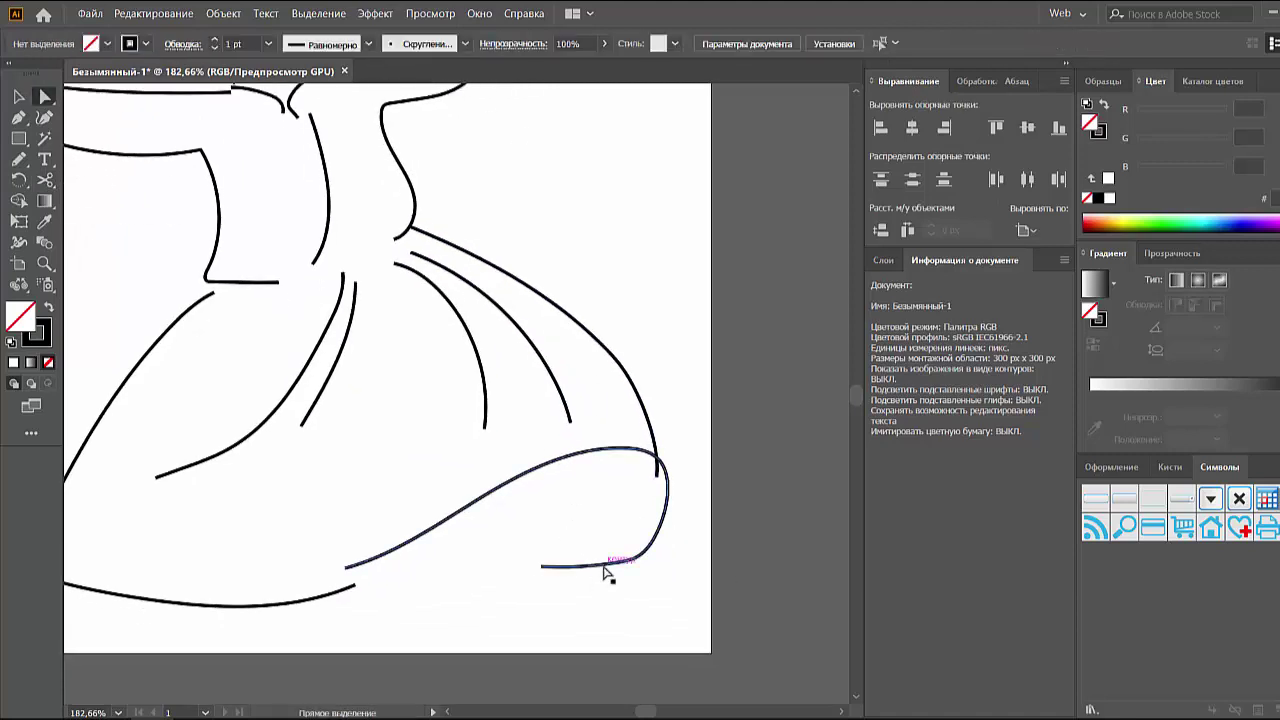
{"action": "left_click", "coordinate": [606, 565]}
{"action": "left_click_drag", "start_coordinate": [641, 562], "coordinate": [605, 580]}
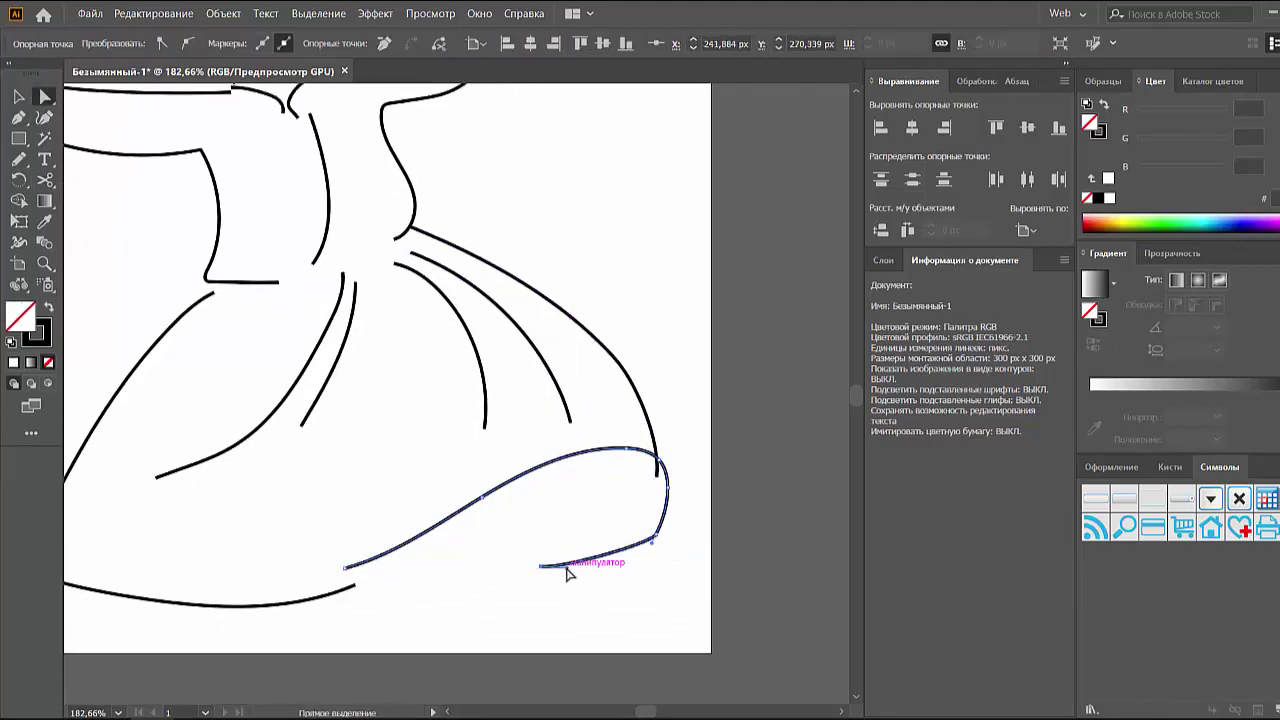
{"action": "mouse_move", "coordinate": [655, 540]}
{"action": "left_mouse_down"}
{"action": "mouse_move", "coordinate": [660, 557]}
{"action": "mouse_move", "coordinate": [666, 529]}
{"action": "left_mouse_up"}
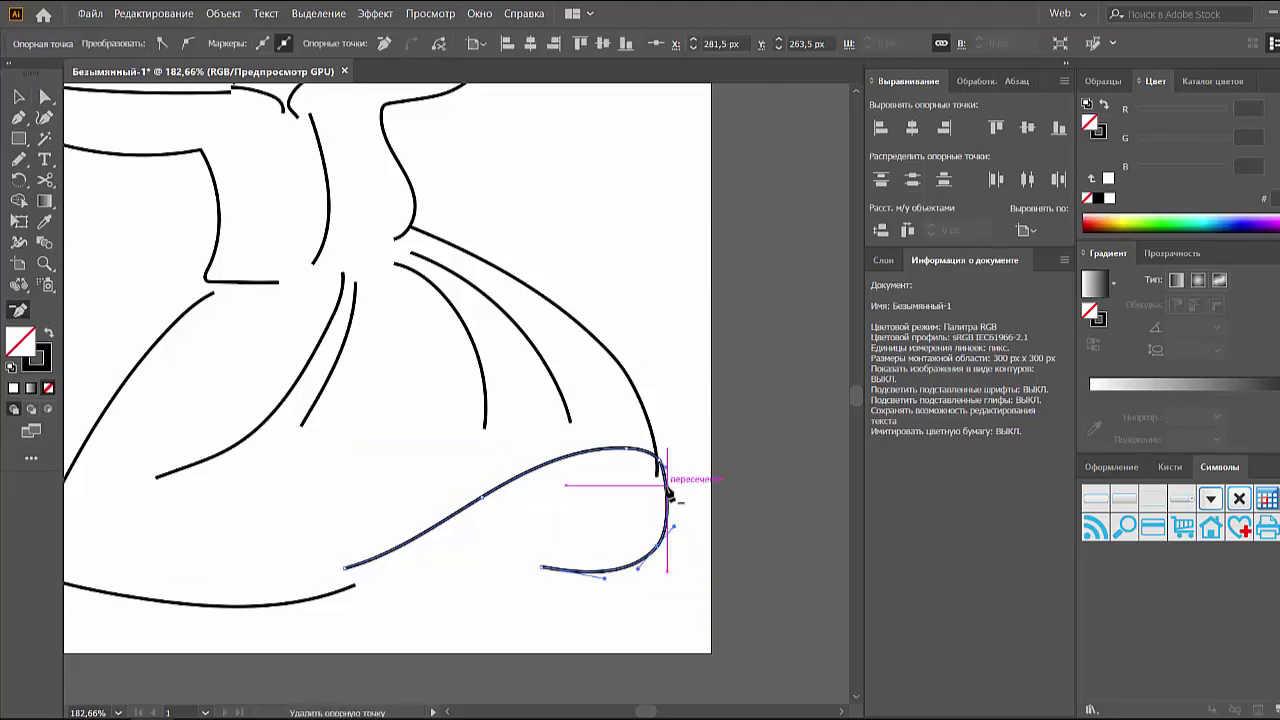
{"action": "left_click_drag", "start_coordinate": [660, 468], "coordinate": [645, 530]}
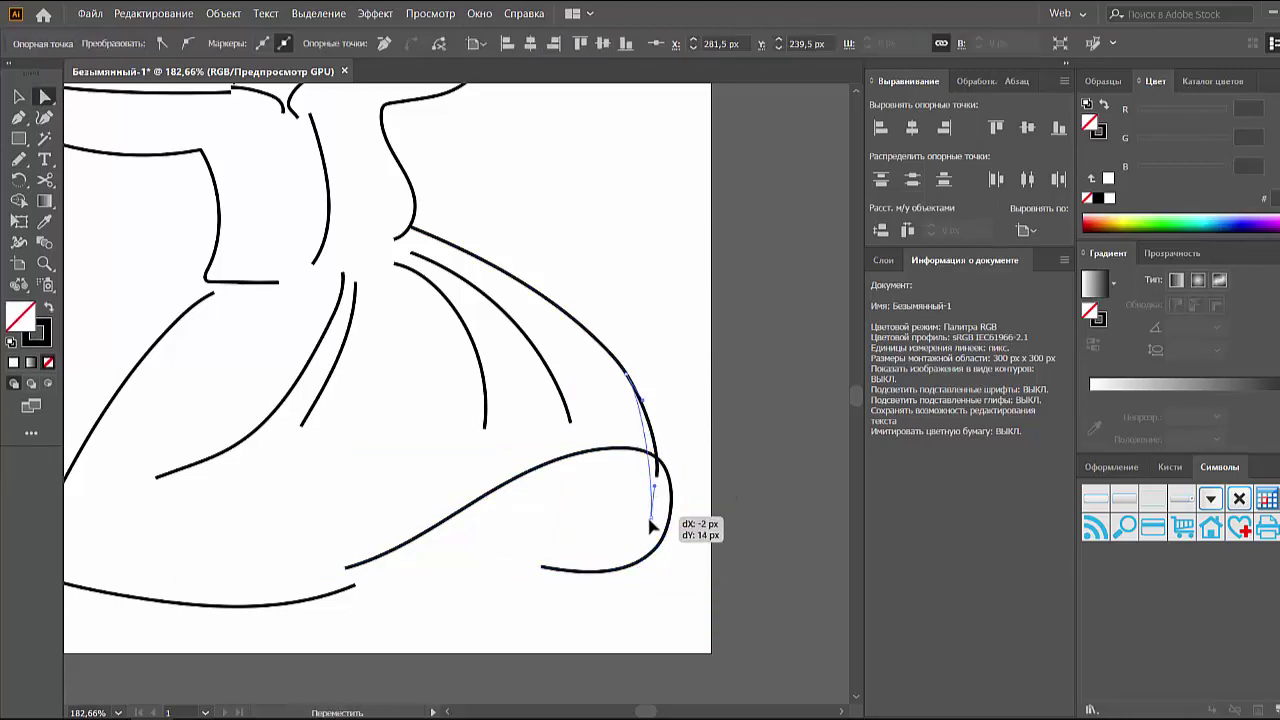
{"action": "scroll", "coordinate": [660, 490], "scroll_direction": "left", "scroll_amount": 3}
{"action": "scroll", "coordinate": [500, 460], "scroll_direction": "up", "scroll_amount": 3}
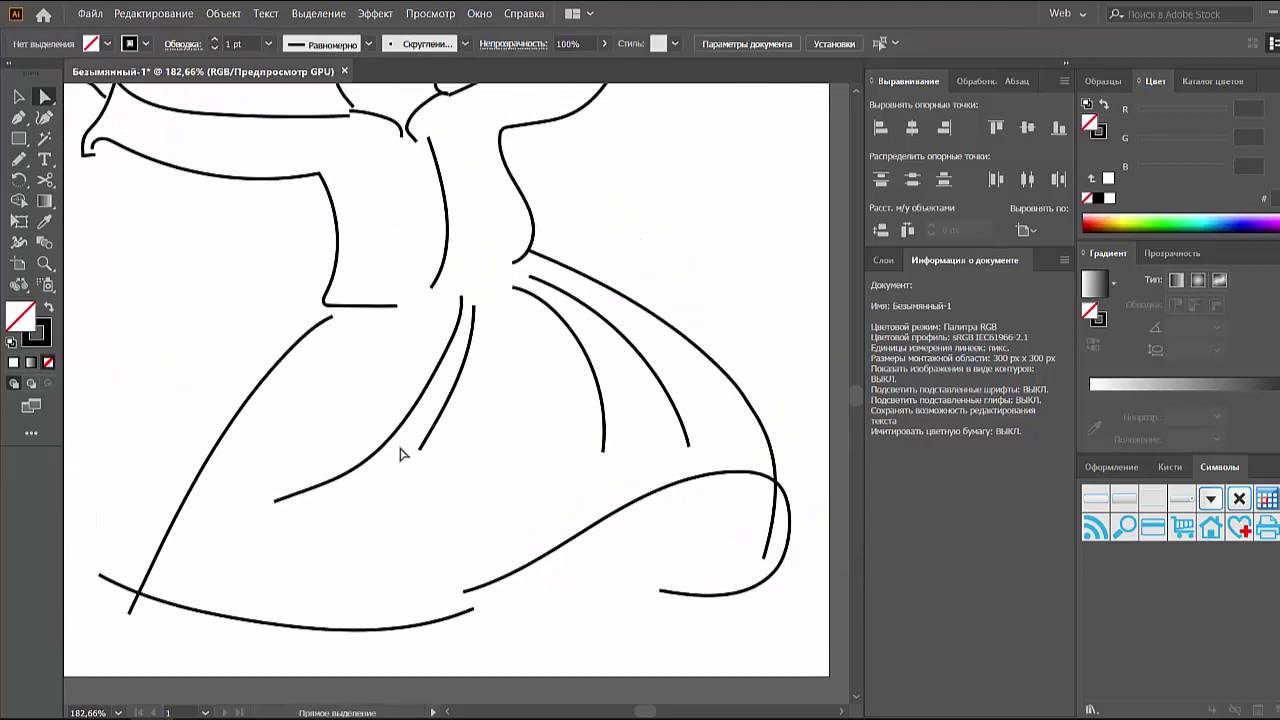
{"action": "left_click", "coordinate": [355, 472]}
Step: Bend the left skirt fold curve into a new shape
{"action": "left_click_drag", "start_coordinate": [355, 472], "coordinate": [398, 478]}
{"action": "scroll", "coordinate": [500, 557], "scroll_direction": "up", "scroll_amount": 3}
{"action": "scroll", "coordinate": [500, 557], "scroll_direction": "left", "scroll_amount": 3}
{"action": "scroll", "coordinate": [286, 277], "scroll_direction": "up", "scroll_amount": 1}
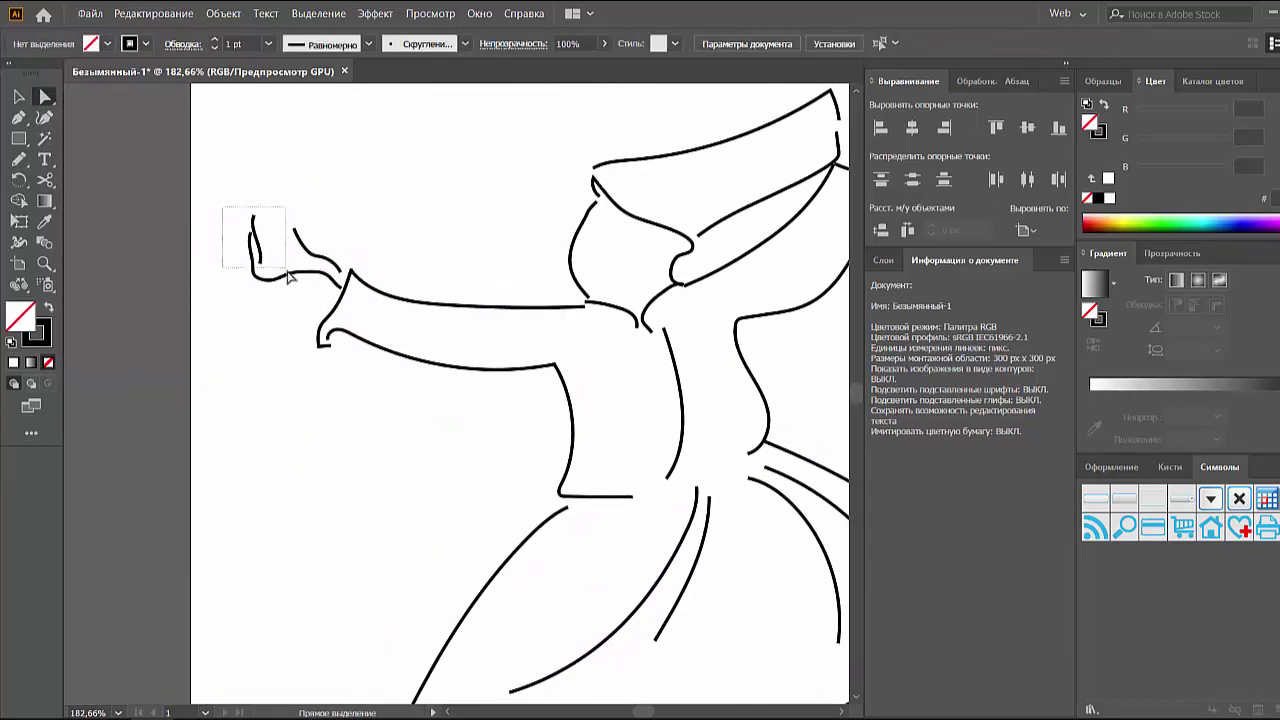
Step: Draw two finger strokes on the left hand with the Pencil
{"action": "left_click", "coordinate": [284, 291]}
{"action": "key", "text": "n"}
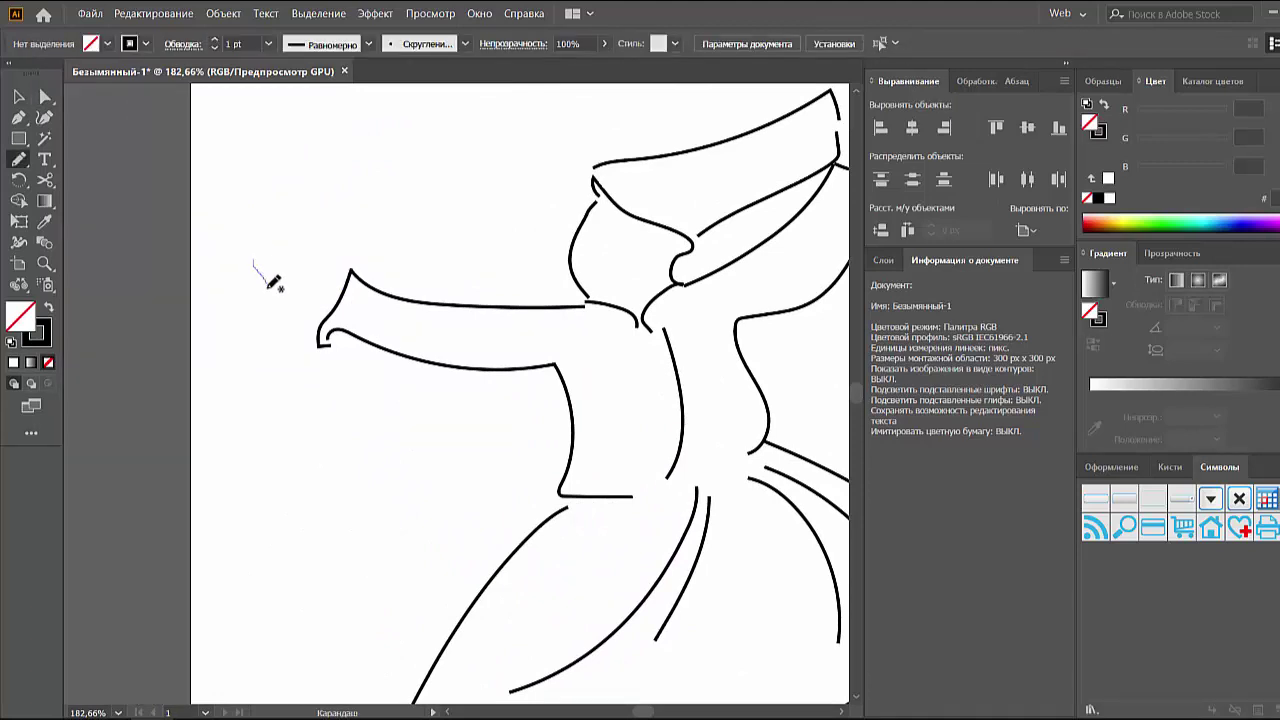
{"action": "mouse_move", "coordinate": [324, 294]}
{"action": "left_mouse_down"}
{"action": "mouse_move", "coordinate": [340, 297]}
{"action": "mouse_move", "coordinate": [288, 254]}
{"action": "left_mouse_up"}
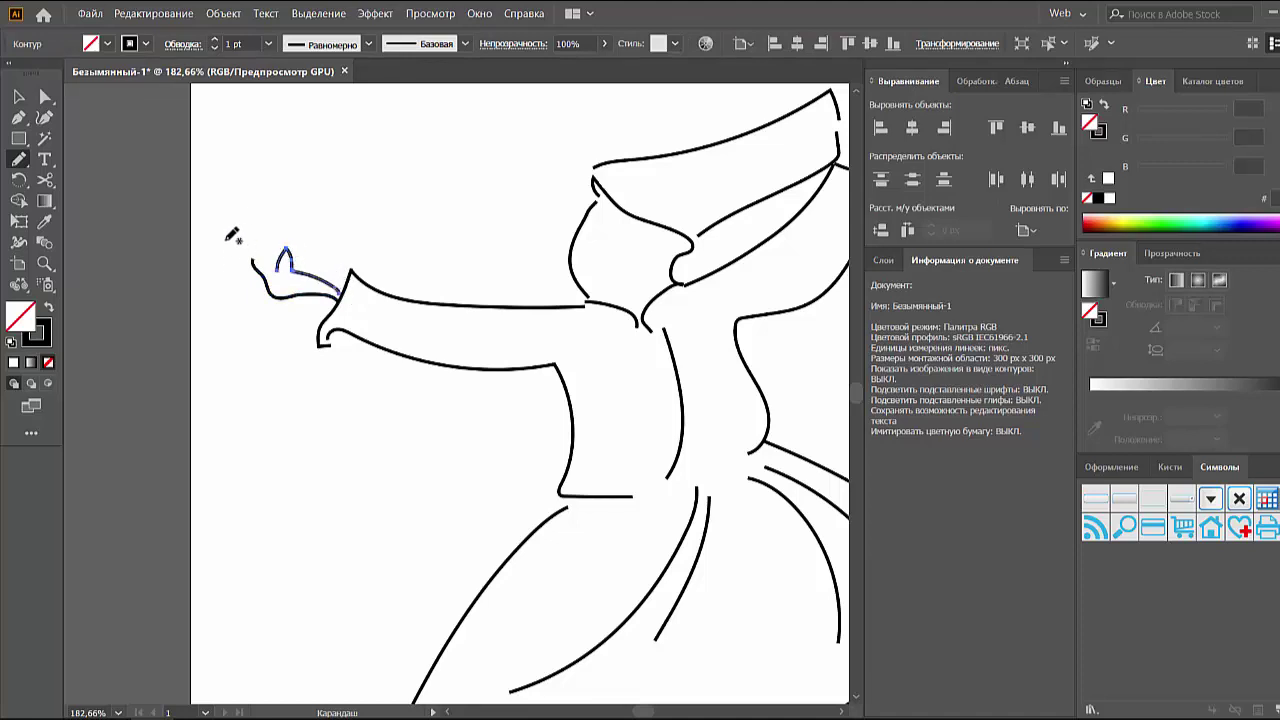
{"action": "left_click_drag", "start_coordinate": [234, 281], "coordinate": [448, 386]}
Step: Apply a tapered variable-width profile to every line in the drawing
{"action": "key", "text": "v"}
{"action": "key", "text": "ctrl+minus"}
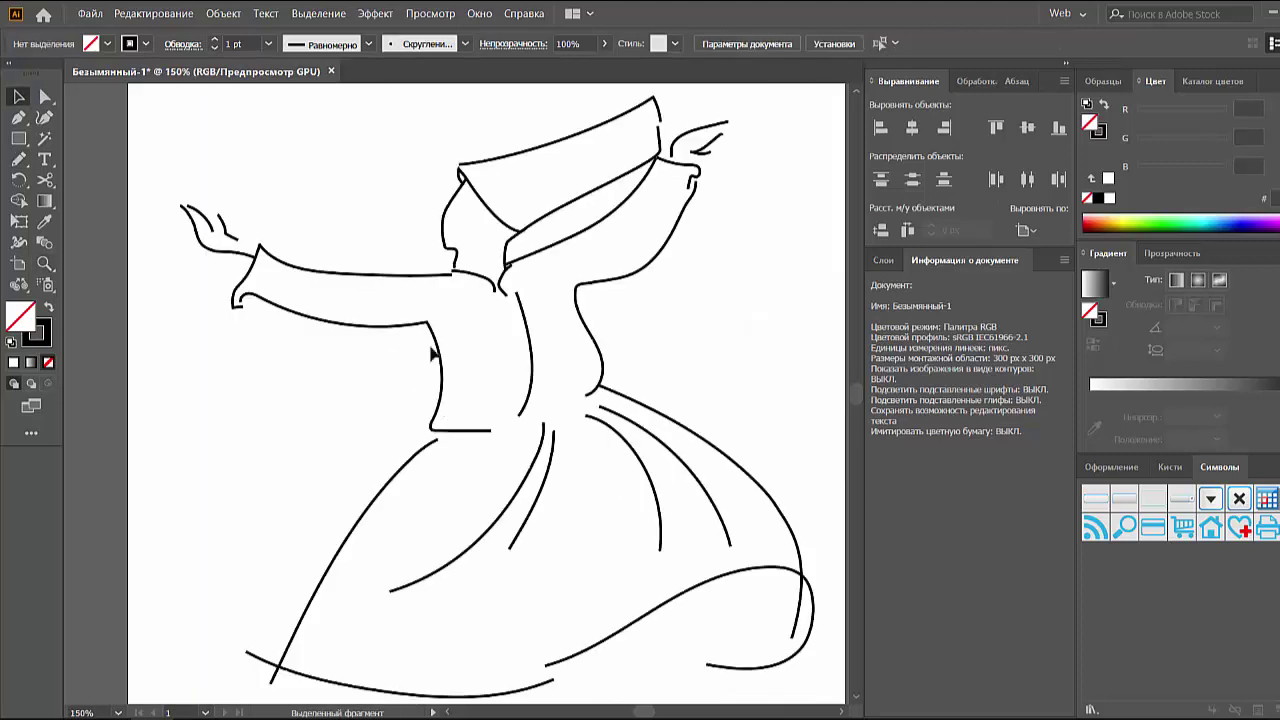
{"action": "key", "text": "ctrl+a"}
{"action": "left_click", "coordinate": [369, 44]}
{"action": "left_click", "coordinate": [329, 100]}
{"action": "left_click", "coordinate": [343, 127]}
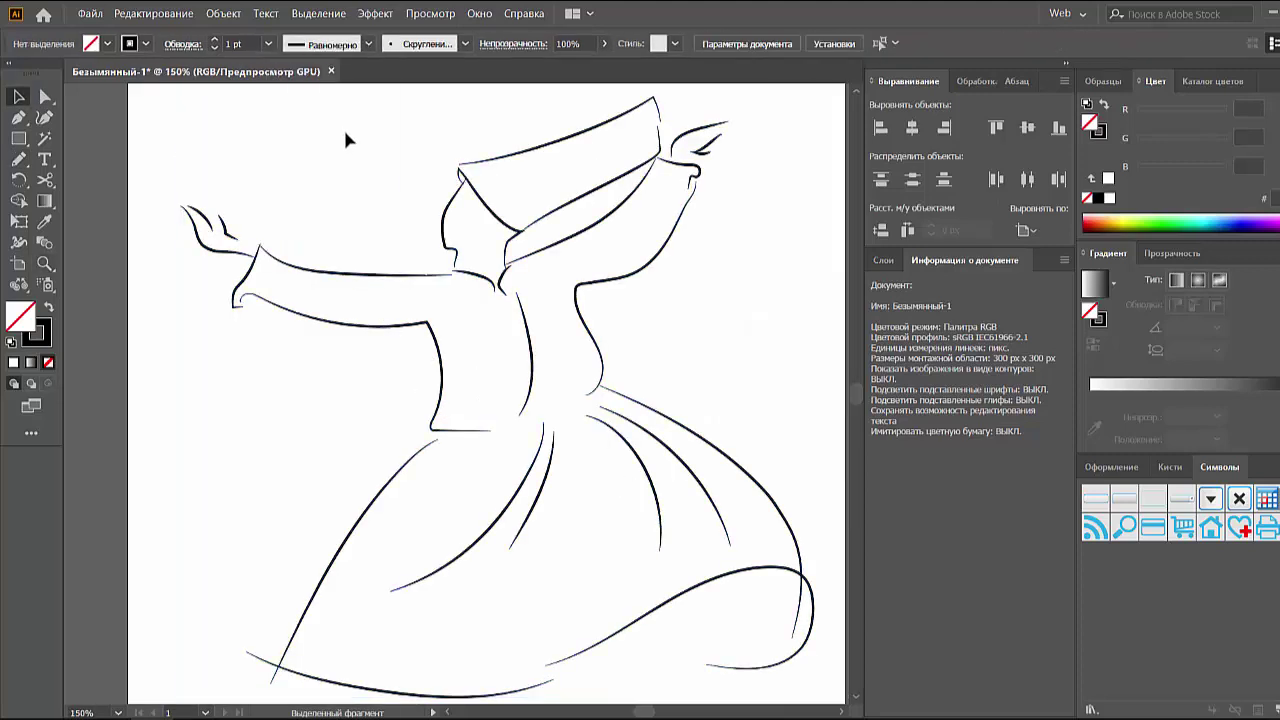
{"action": "scroll", "coordinate": [329, 142], "scroll_direction": "down", "scroll_amount": 1}
{"action": "scroll", "coordinate": [330, 148], "scroll_direction": "up", "scroll_amount": 1}
Step: Delete an extra anchor point from the left hand path
{"action": "left_click_drag", "start_coordinate": [262, 240], "coordinate": [218, 325]}
{"action": "key", "text": "minus"}
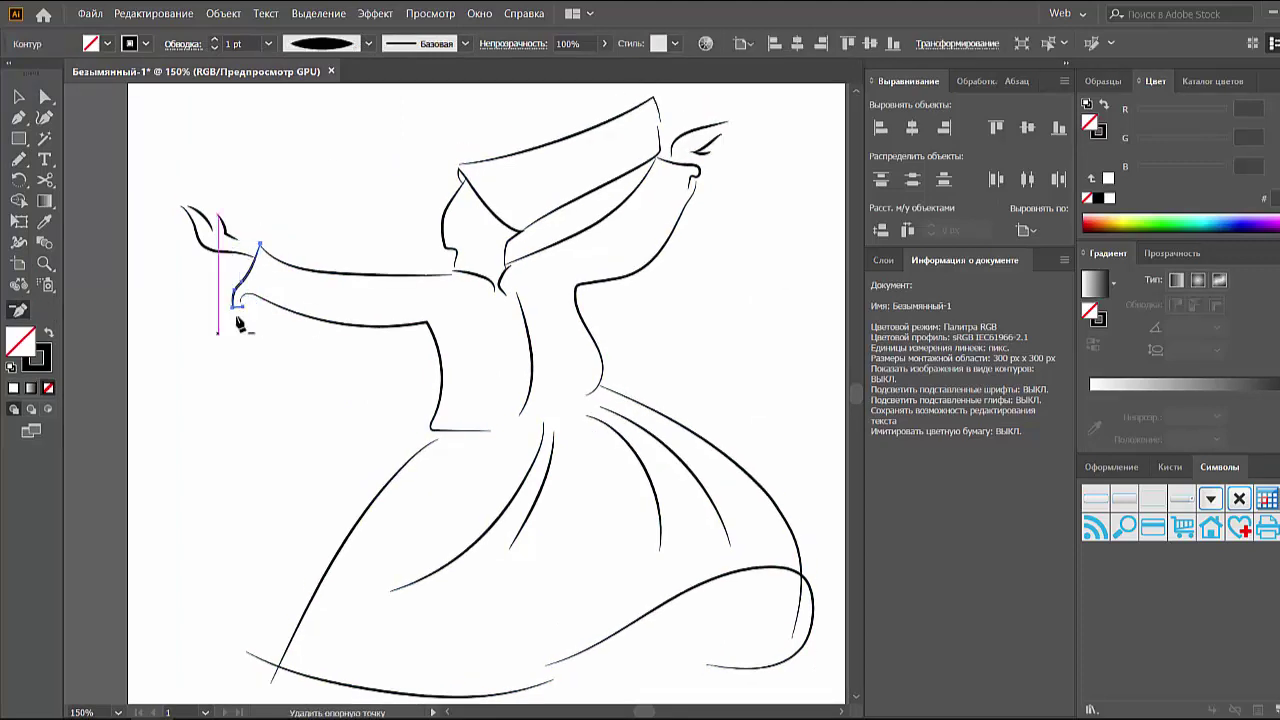
{"action": "key", "text": "a"}
{"action": "left_click", "coordinate": [240, 353]}
{"action": "scroll", "coordinate": [517, 329], "scroll_direction": "up", "scroll_amount": 3}
{"action": "scroll", "coordinate": [580, 294], "scroll_direction": "up", "scroll_amount": 3}
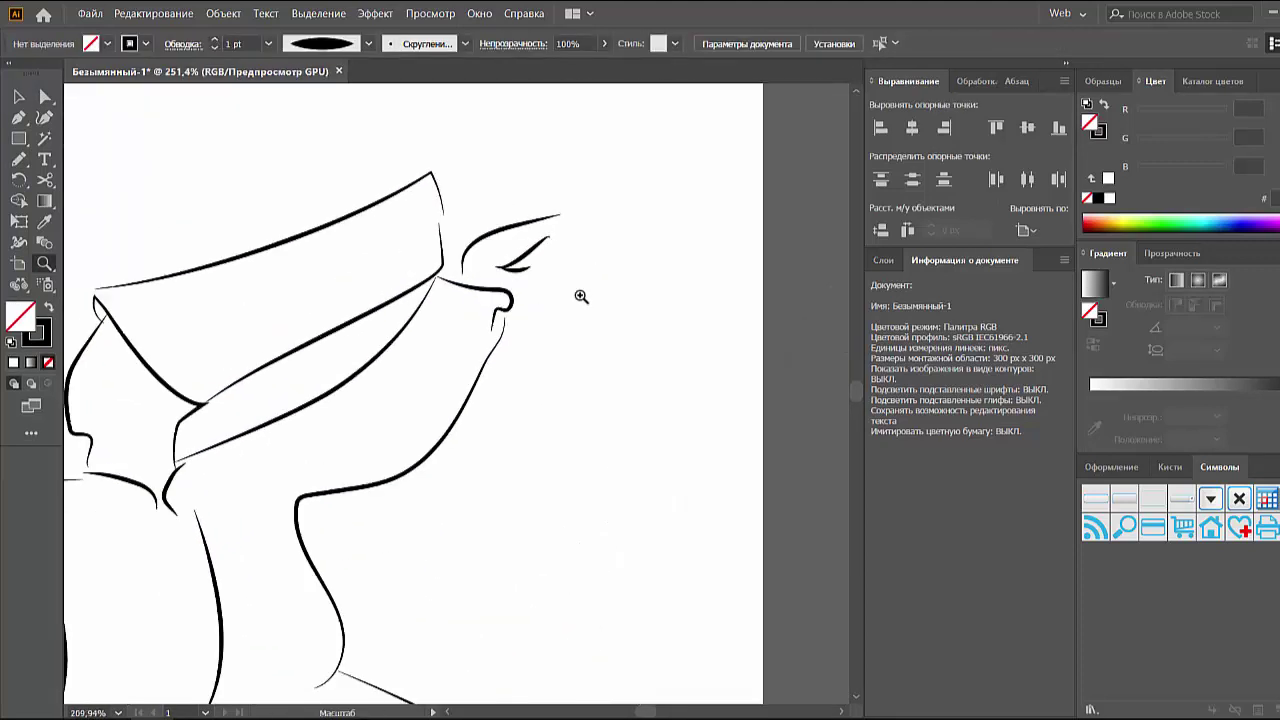
{"action": "scroll", "coordinate": [519, 302], "scroll_direction": "up", "scroll_amount": 1}
Step: Cut the face line under the hat brim near the nose and reposition its ends
{"action": "left_click", "coordinate": [519, 302]}
{"action": "key", "text": "c"}
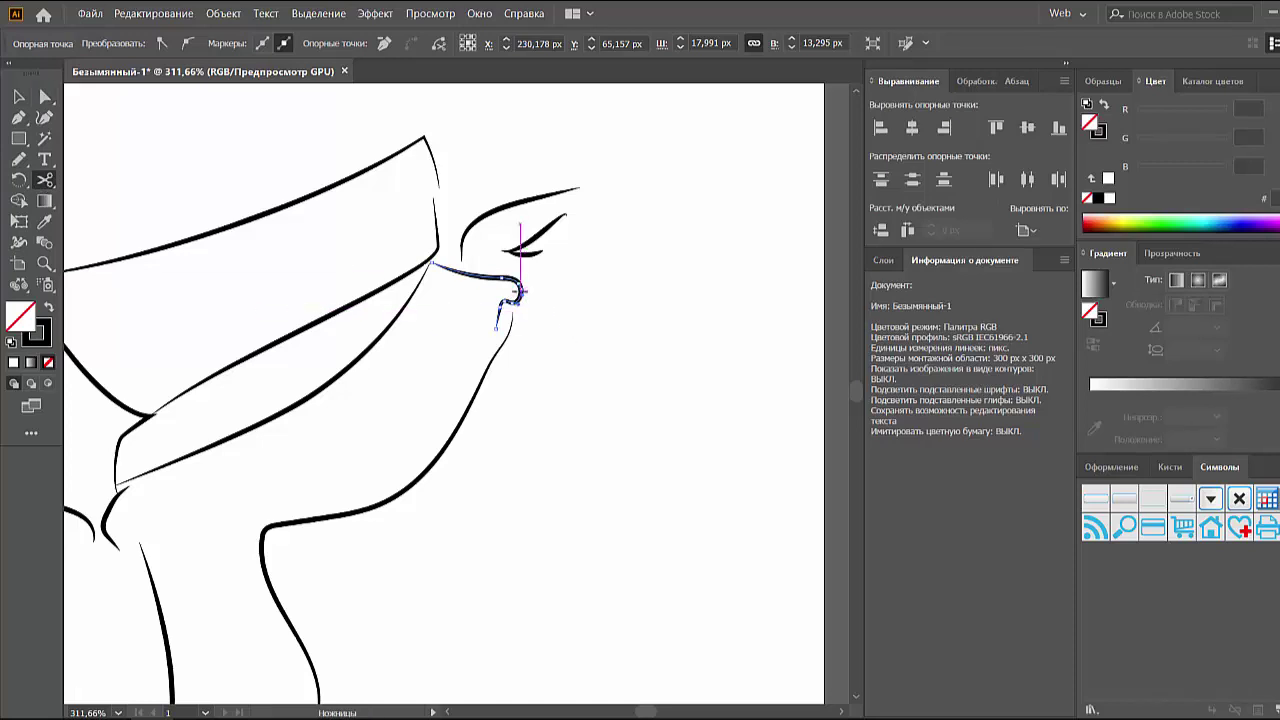
{"action": "left_click", "coordinate": [518, 292]}
{"action": "key", "text": "a"}
{"action": "mouse_move", "coordinate": [505, 306]}
{"action": "left_mouse_down"}
{"action": "mouse_move", "coordinate": [531, 314]}
{"action": "mouse_move", "coordinate": [430, 262]}
{"action": "left_mouse_up"}
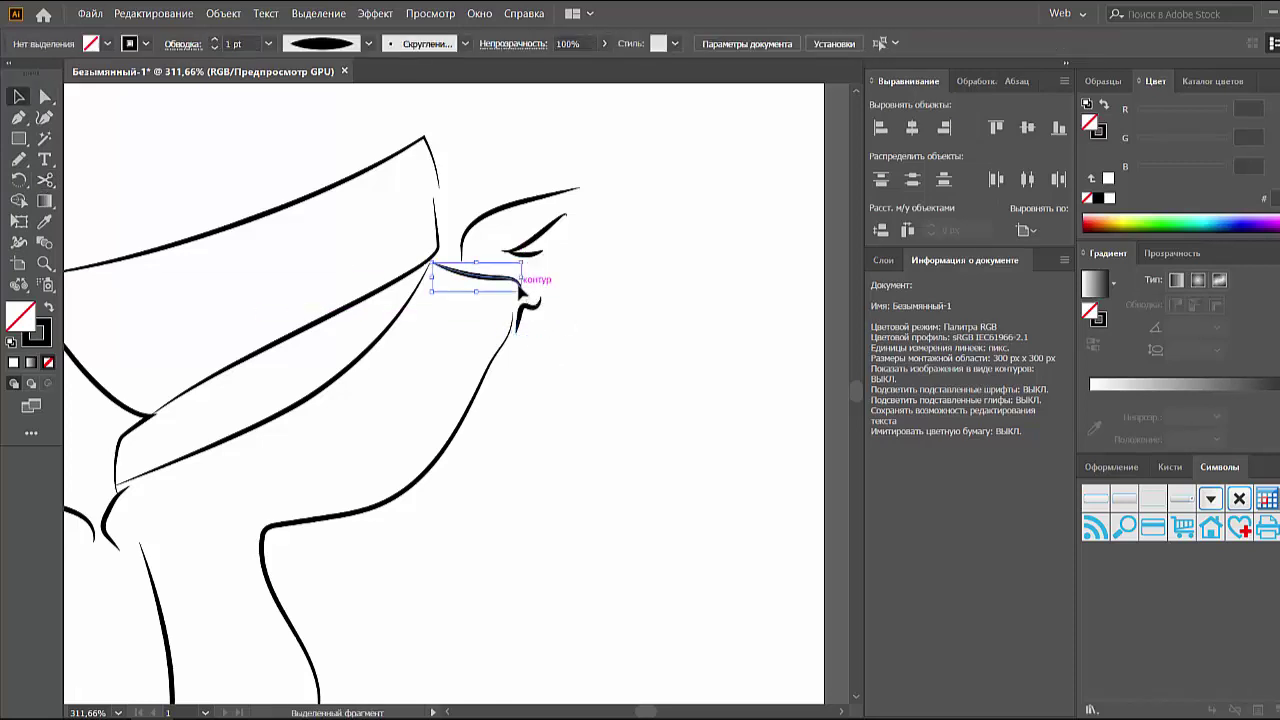
{"action": "mouse_move", "coordinate": [519, 289]}
{"action": "left_mouse_down"}
{"action": "mouse_move", "coordinate": [535, 287]}
{"action": "mouse_move", "coordinate": [509, 286]}
{"action": "mouse_move", "coordinate": [545, 285]}
{"action": "mouse_move", "coordinate": [491, 258]}
{"action": "left_mouse_up"}
Step: Scale the eye shape smaller
{"action": "key", "text": "v"}
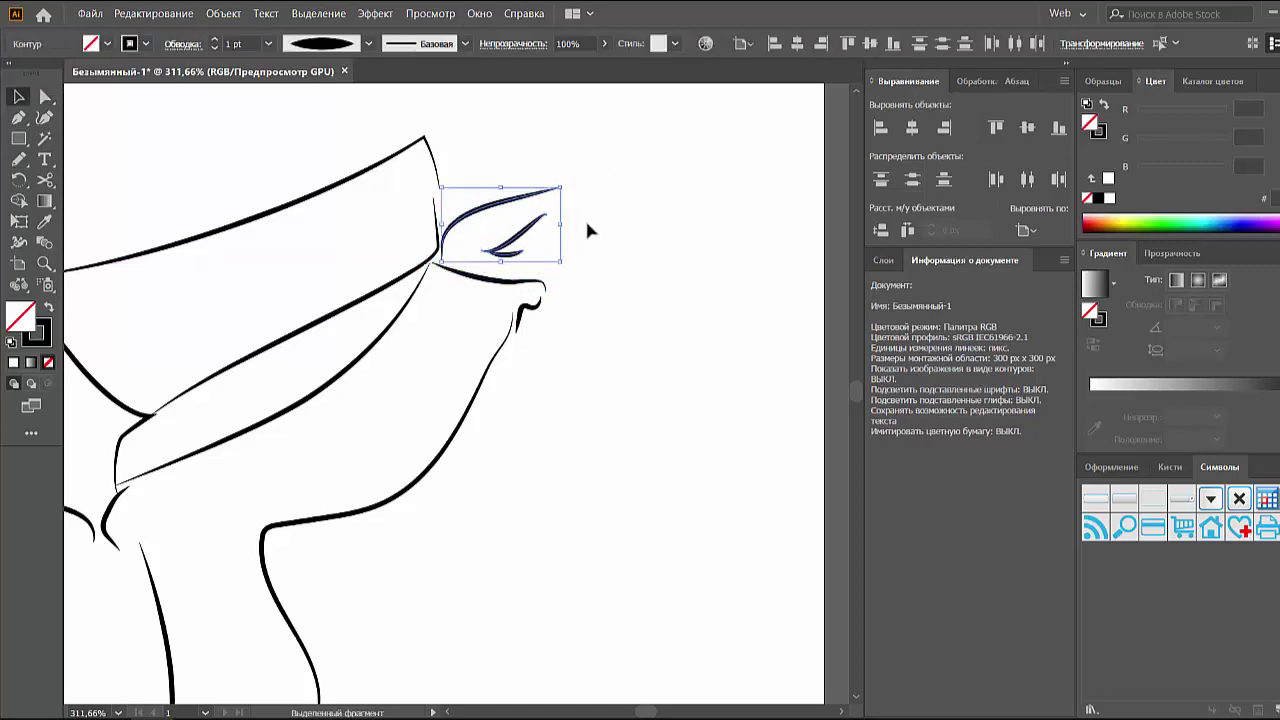
{"action": "left_click_drag", "start_coordinate": [561, 187], "coordinate": [541, 197]}
{"action": "left_click", "coordinate": [505, 215]}
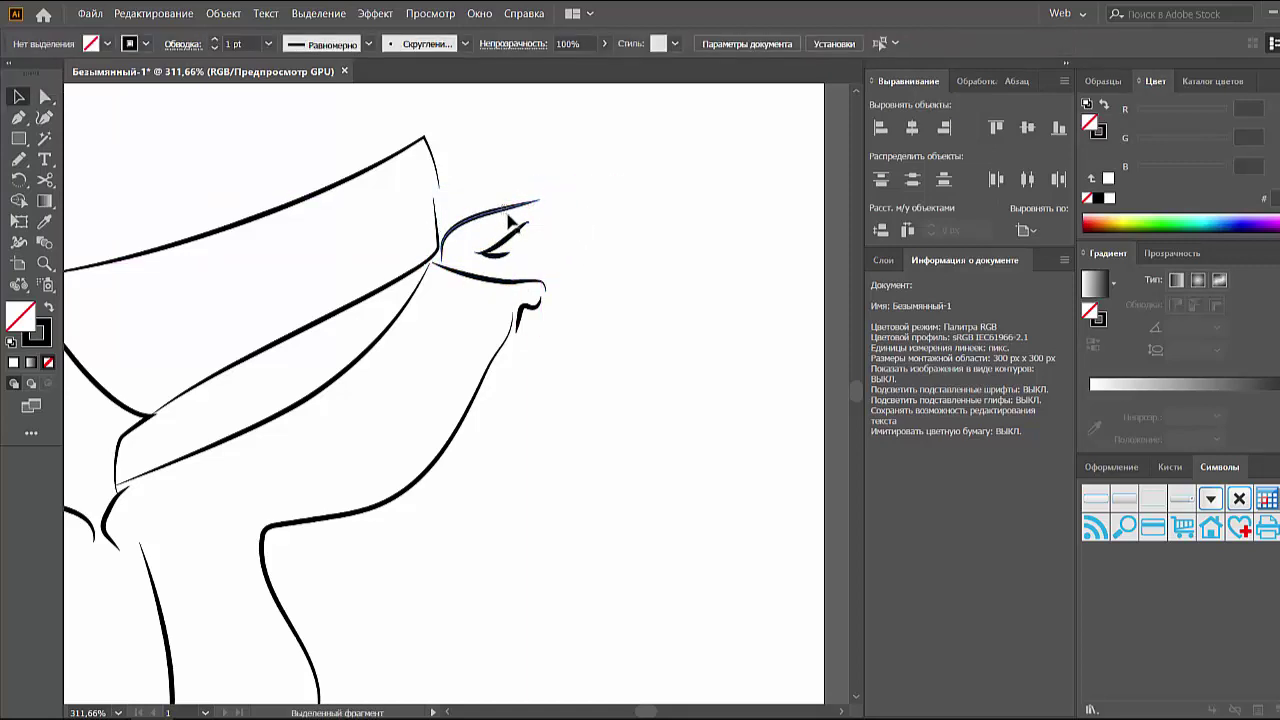
Step: Remove a kink anchor from the neck curve to smooth it
{"action": "left_click", "coordinate": [330, 518]}
{"action": "key", "text": "minus"}
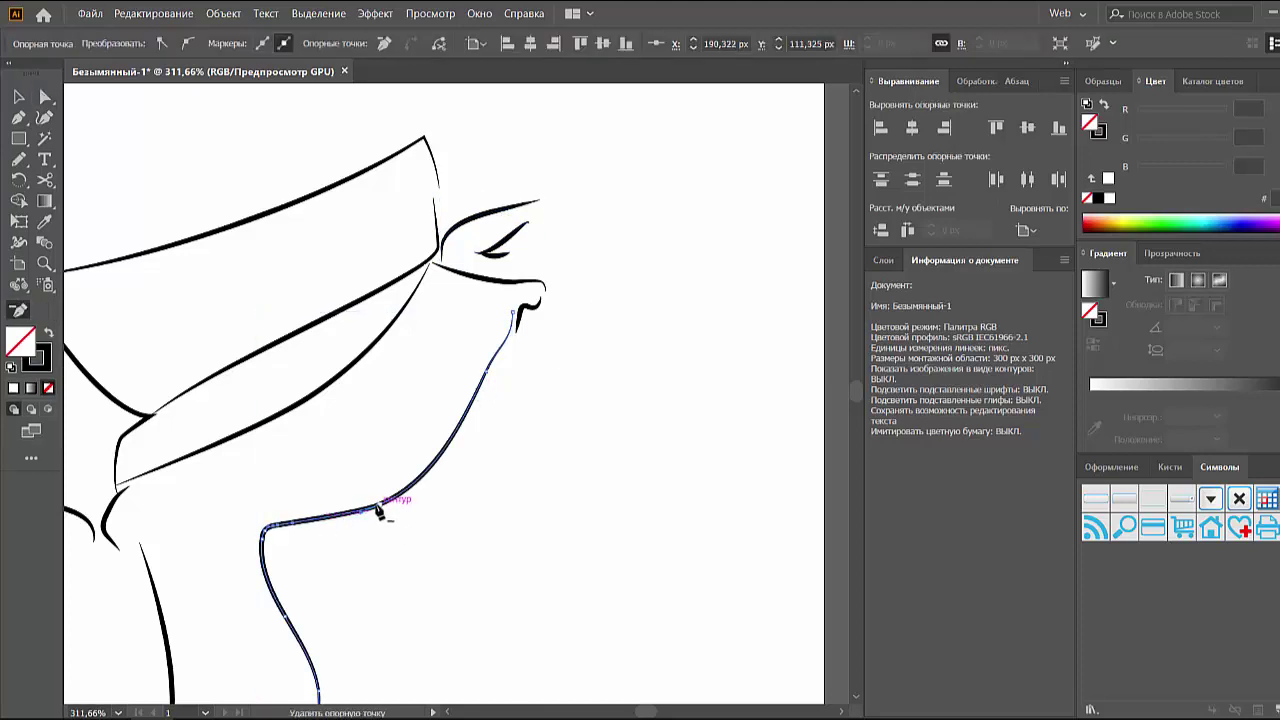
{"action": "left_click", "coordinate": [378, 512]}
{"action": "key", "text": "a"}
{"action": "left_click", "coordinate": [513, 315]}
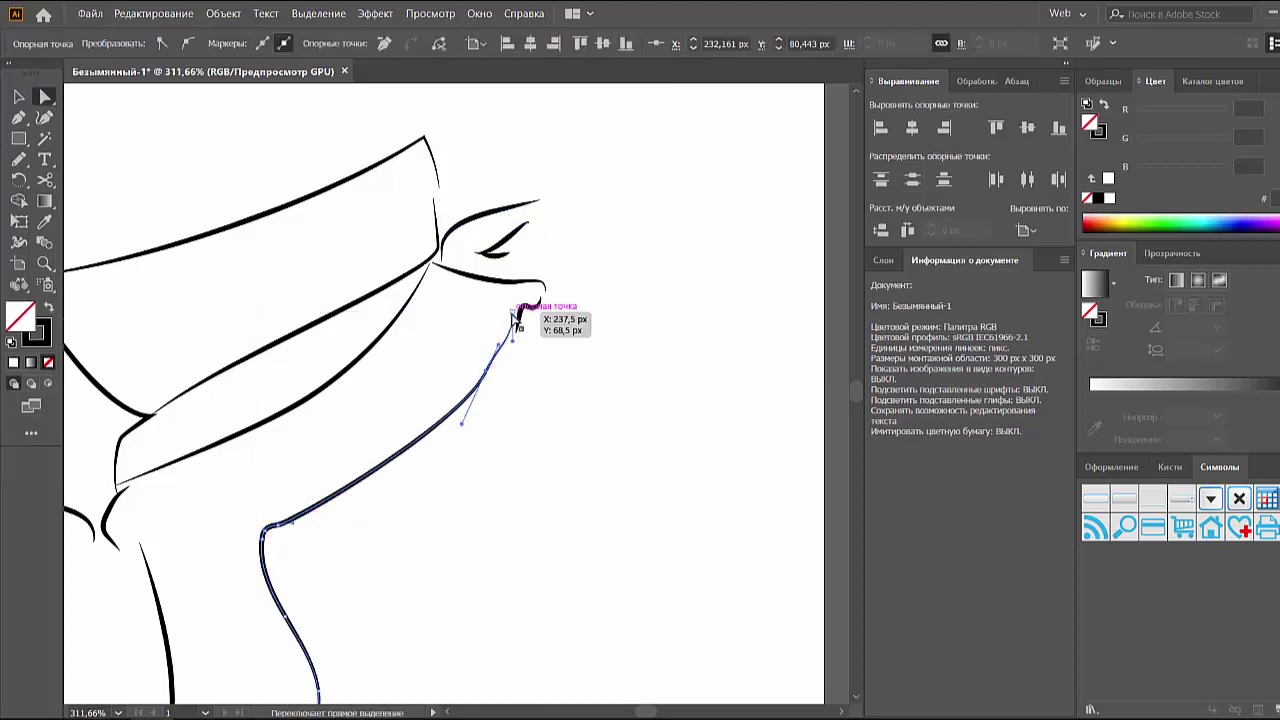
{"action": "left_click", "coordinate": [586, 383]}
Step: Pull the lower arm's sleeve anchor down into a vertical cuff edge
{"action": "scroll", "coordinate": [590, 388], "scroll_direction": "down", "scroll_amount": 2}
{"action": "scroll", "coordinate": [592, 391], "scroll_direction": "down", "scroll_amount": 2}
{"action": "mouse_move", "coordinate": [592, 391]}
{"action": "left_mouse_down"}
{"action": "mouse_move", "coordinate": [727, 408]}
{"action": "mouse_move", "coordinate": [737, 360]}
{"action": "left_mouse_up"}
{"action": "left_click", "coordinate": [283, 395]}
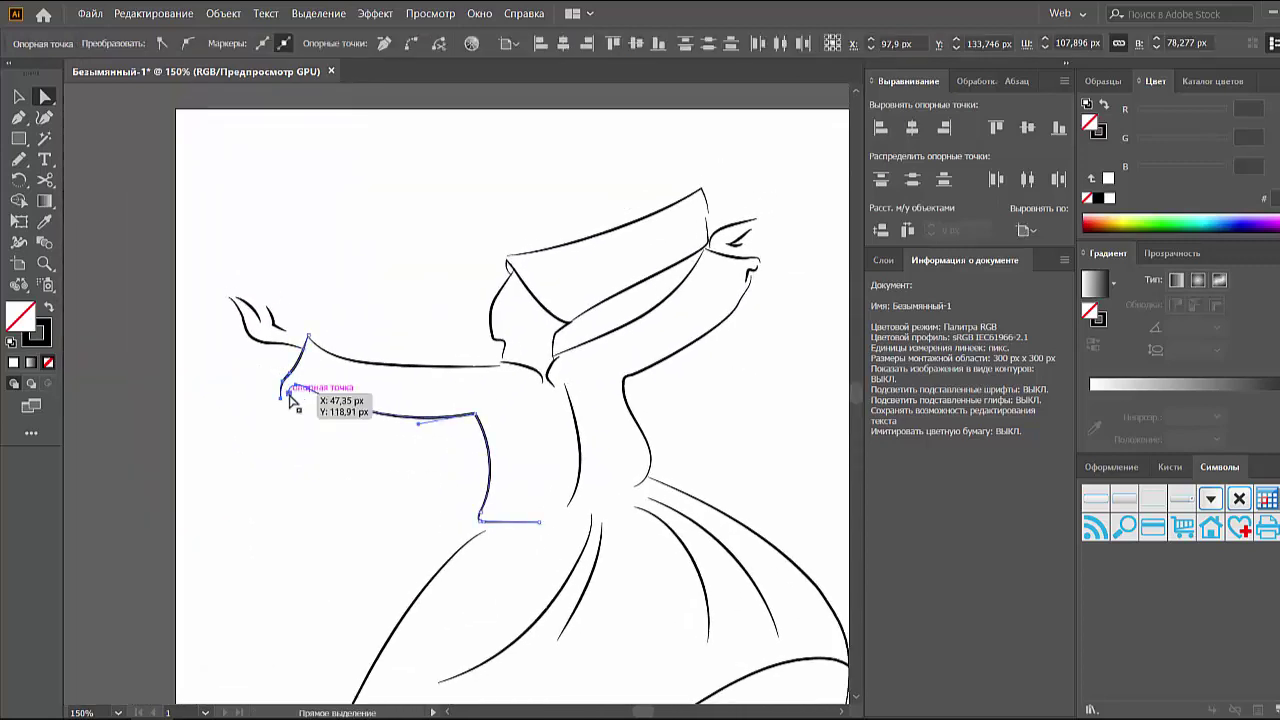
{"action": "left_click_drag", "start_coordinate": [290, 398], "coordinate": [297, 432]}
{"action": "left_click", "coordinate": [250, 293]}
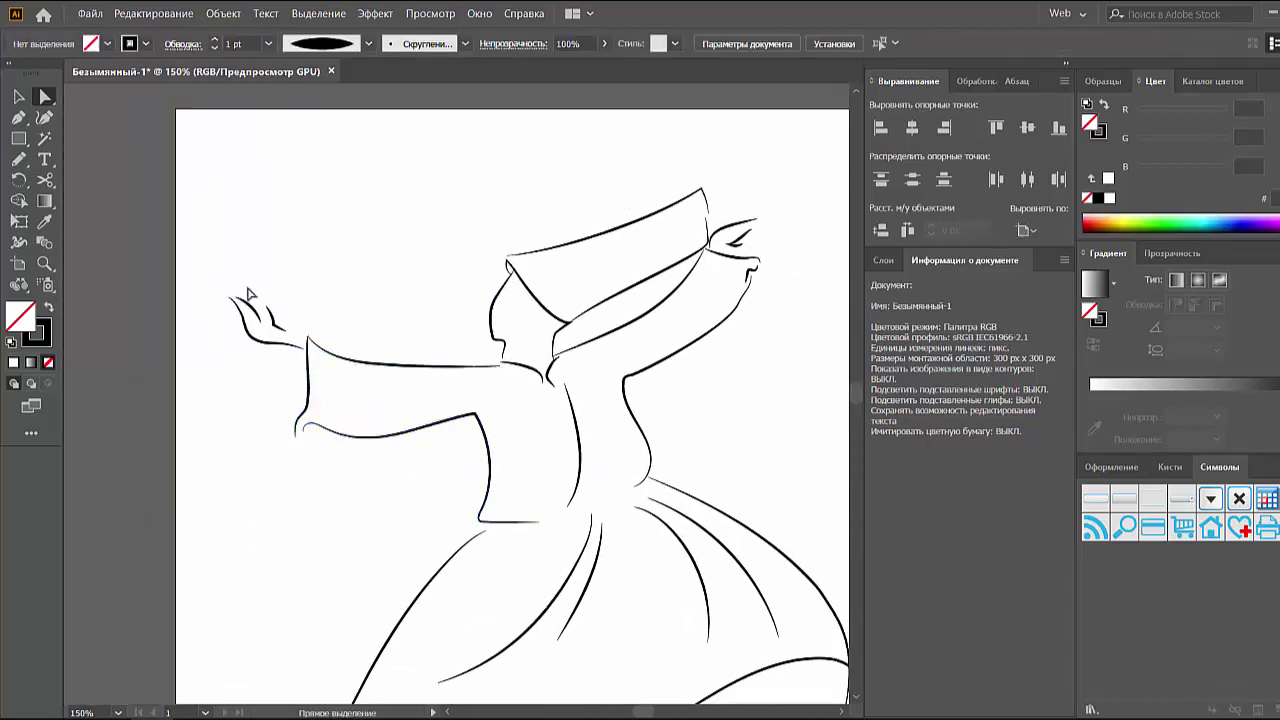
{"action": "key", "text": "v"}
{"action": "left_click_drag", "start_coordinate": [229, 287], "coordinate": [286, 358]}
{"action": "left_click", "coordinate": [371, 321]}
Step: Lower the raised right hand stroke slightly
{"action": "key", "text": "ctrl+1"}
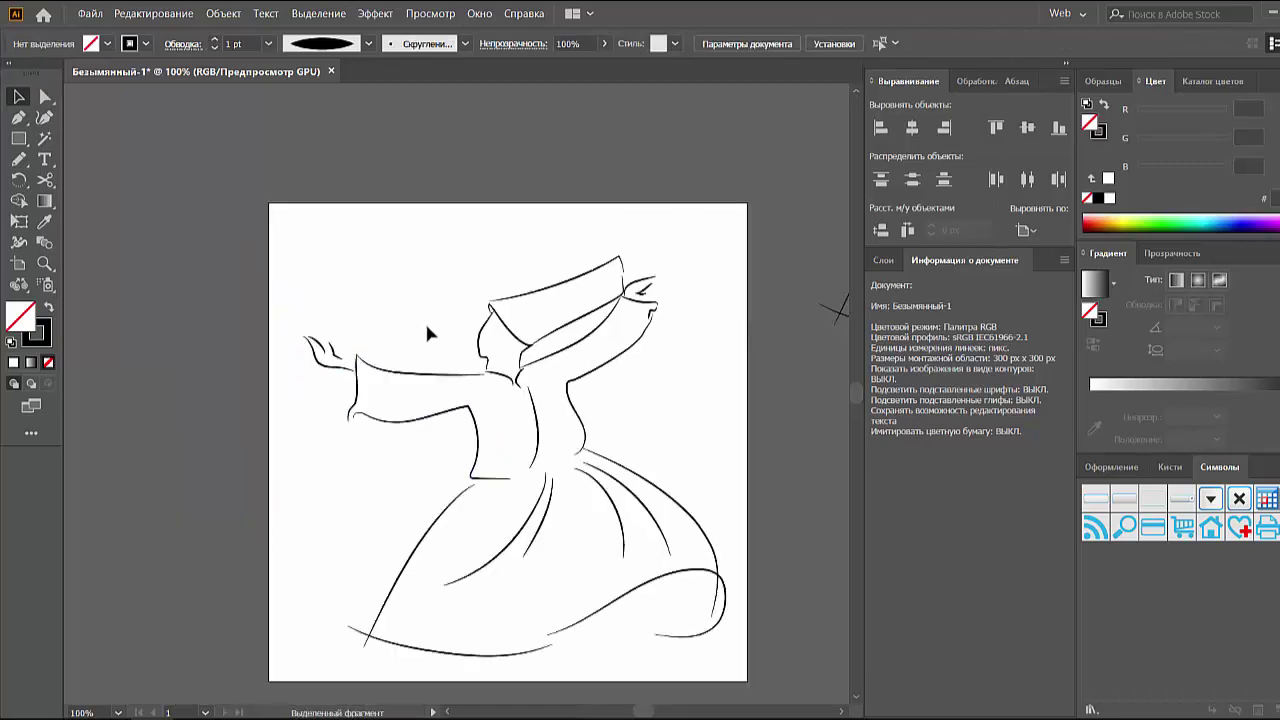
{"action": "scroll", "coordinate": [427, 333], "scroll_direction": "right", "scroll_amount": 2}
{"action": "left_click_drag", "start_coordinate": [583, 291], "coordinate": [558, 312]}
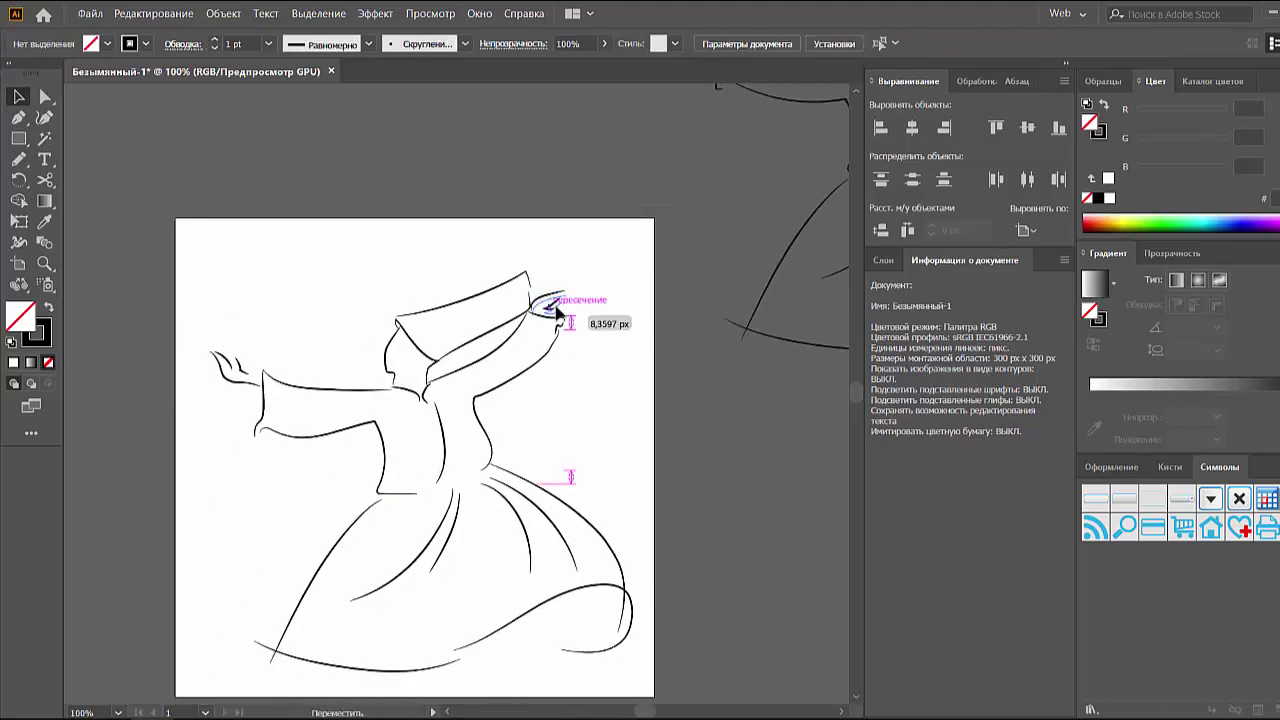
{"action": "scroll", "coordinate": [590, 345], "scroll_direction": "down", "scroll_amount": 1}
Step: Select all the artwork and set every stroke weight to 2 pt
{"action": "left_click_drag", "start_coordinate": [153, 227], "coordinate": [572, 500]}
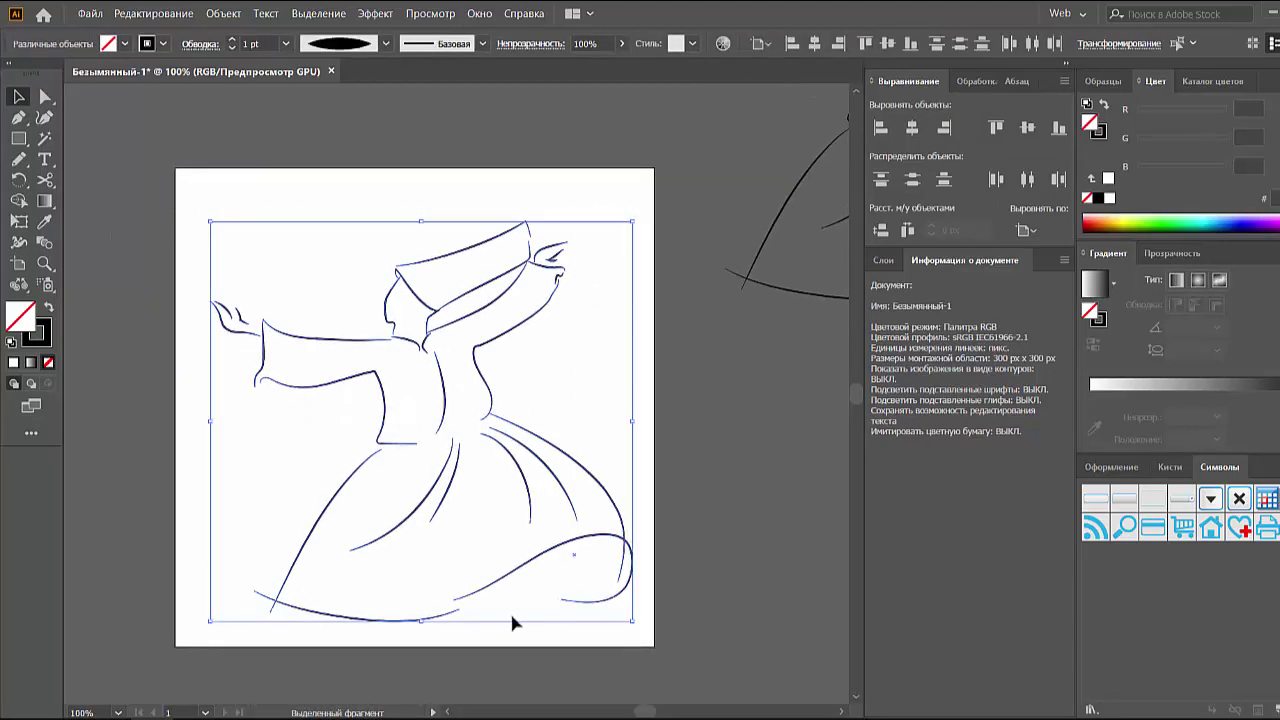
{"action": "left_click", "coordinate": [286, 43]}
{"action": "left_click", "coordinate": [300, 150]}
{"action": "left_click", "coordinate": [268, 140]}
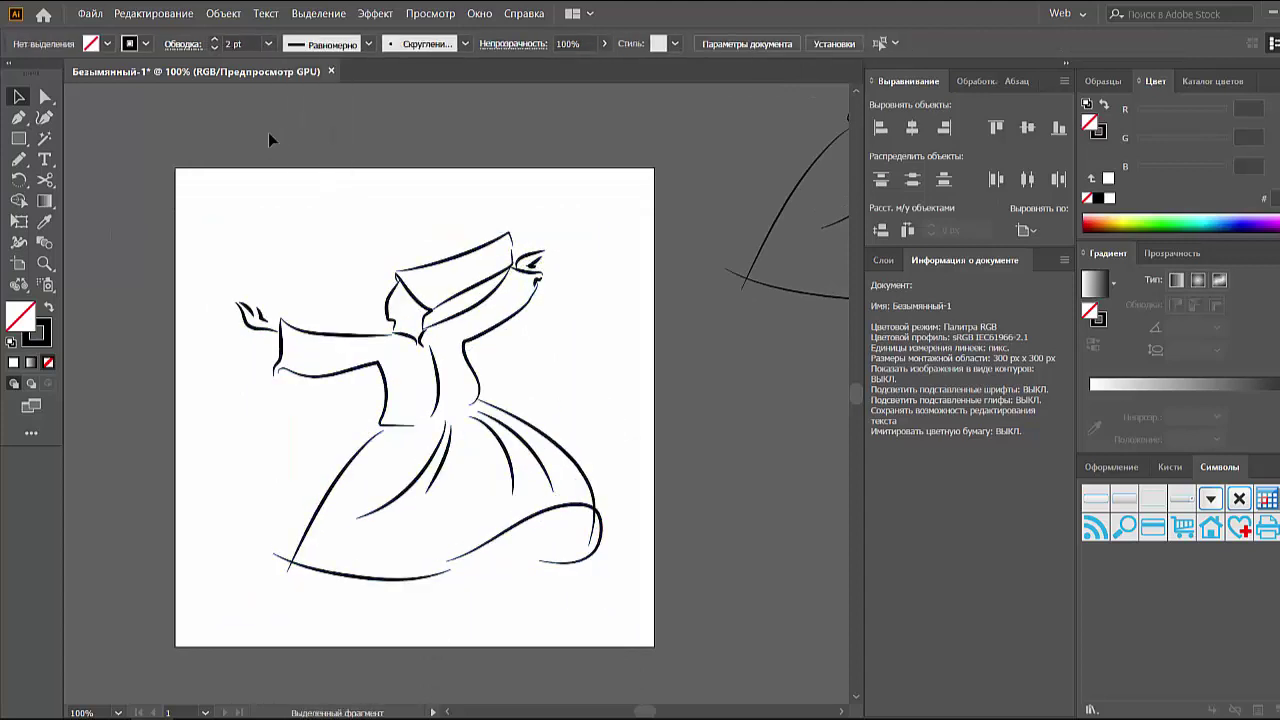
{"action": "scroll", "coordinate": [260, 138], "scroll_direction": "down", "scroll_amount": 1}
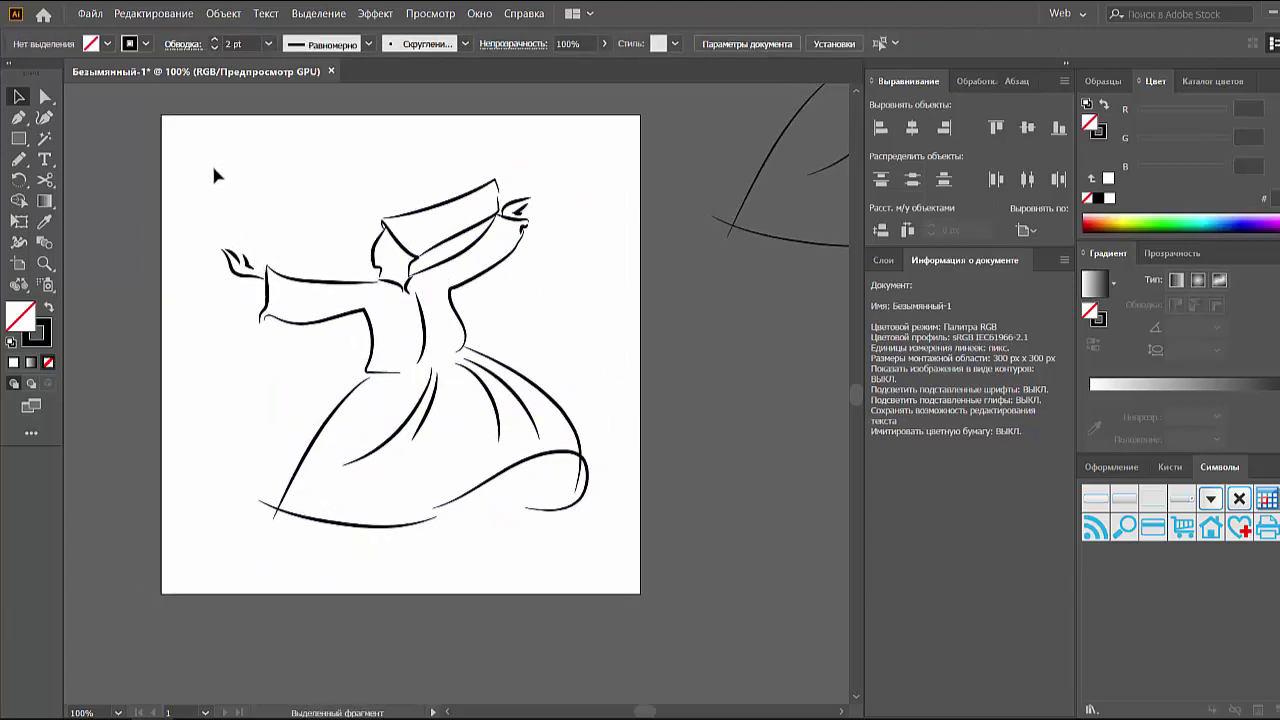